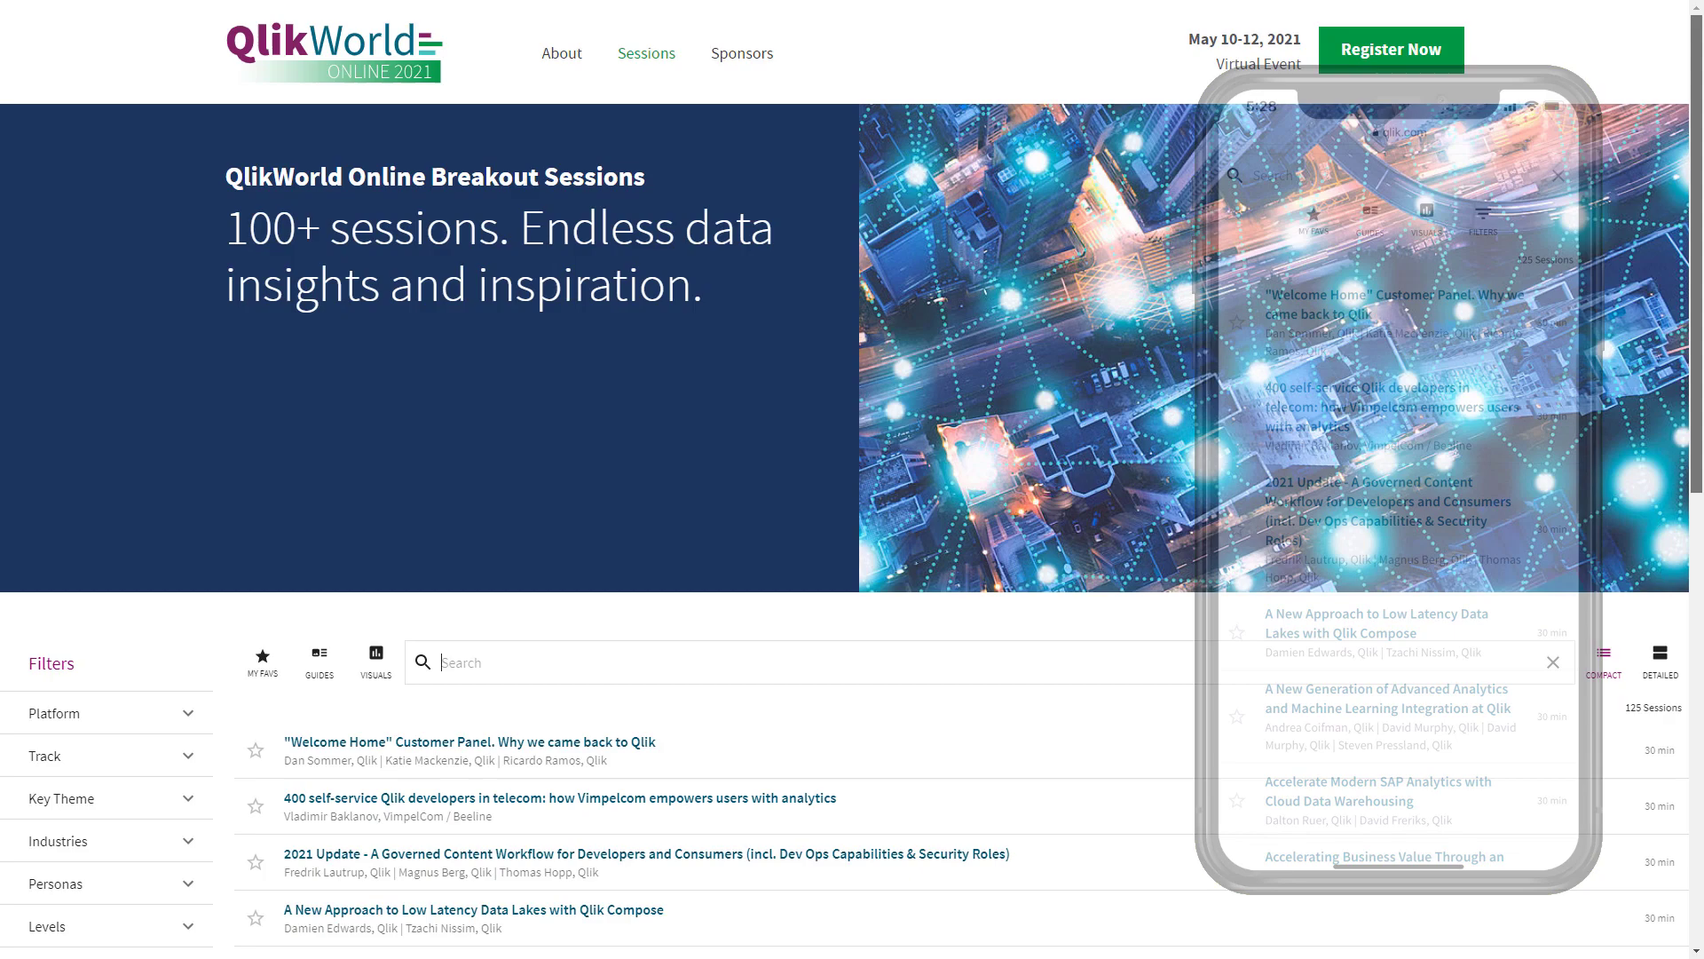
scroll(852, 479, down, 2)
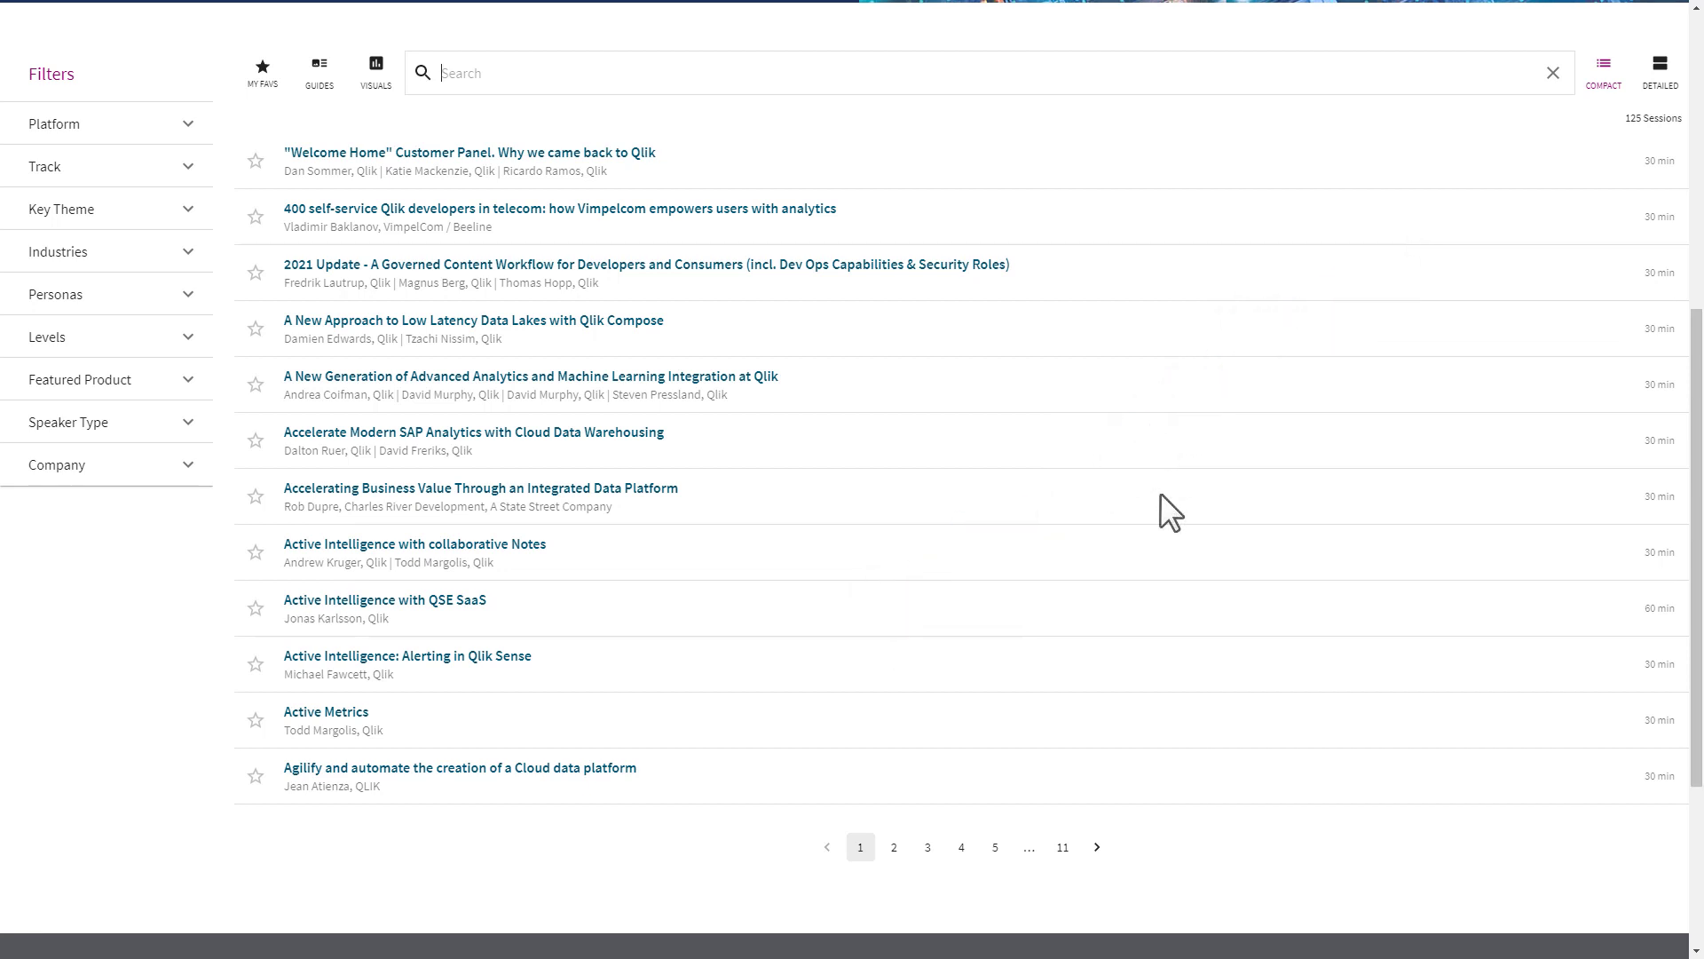
Browse the Track and Key Theme filter lists, leaving the Platform filter expanded
click(187, 123)
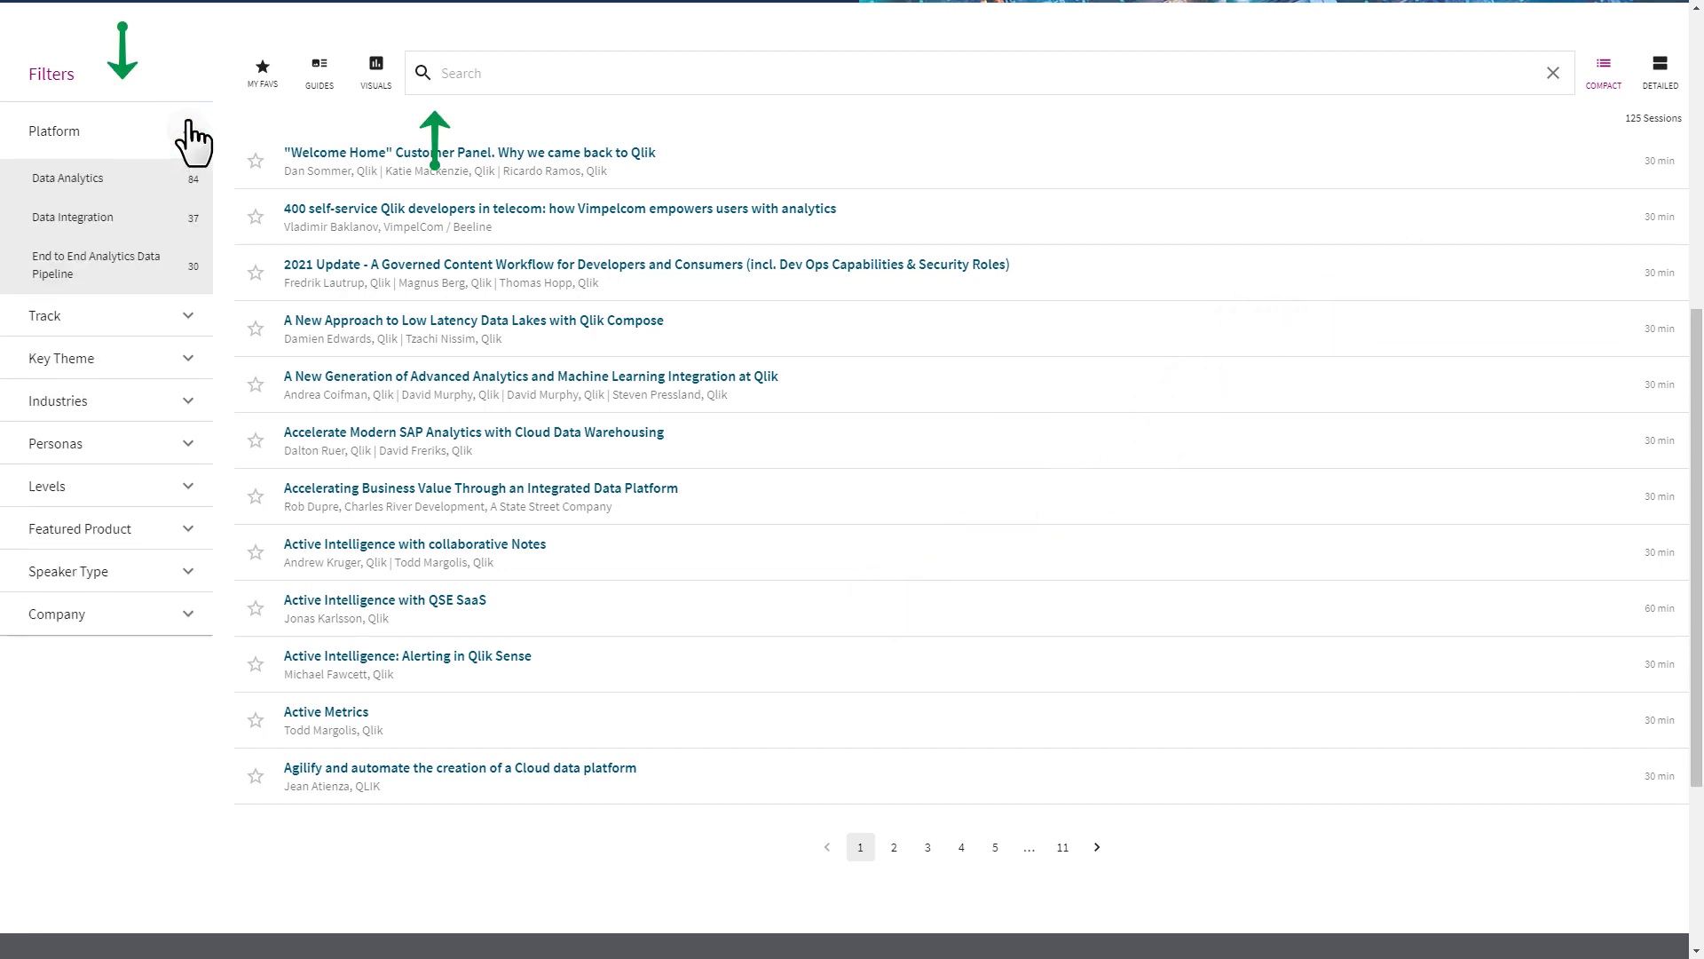
click(186, 322)
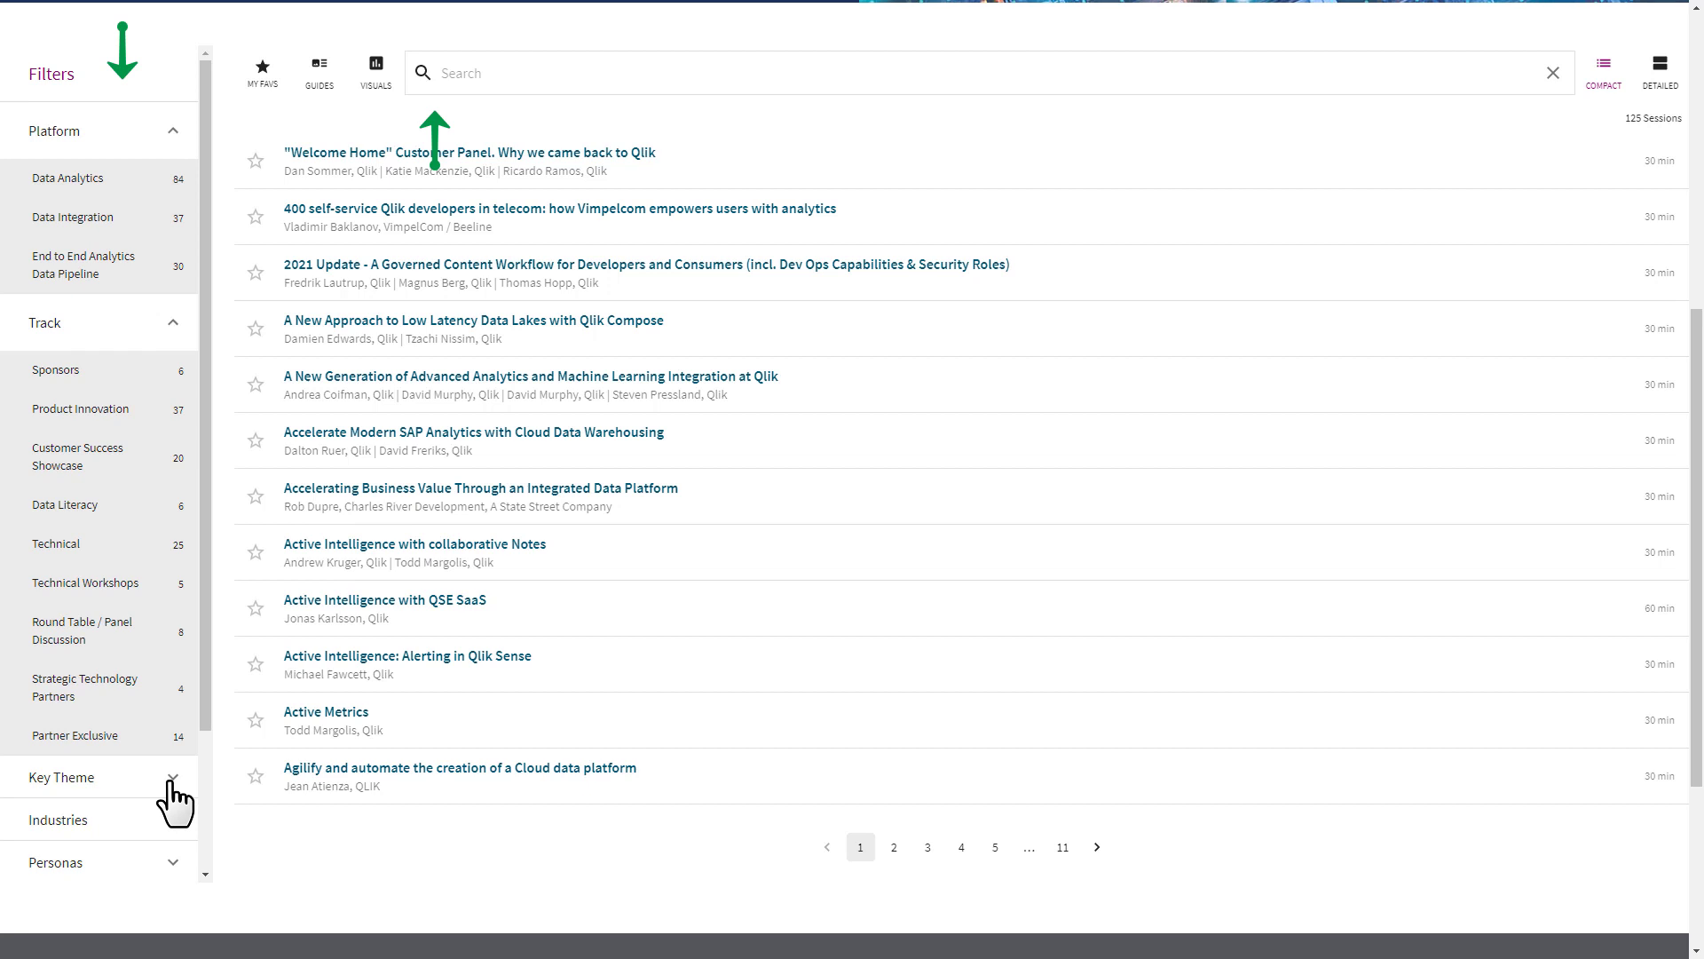
click(172, 784)
click(172, 785)
click(183, 333)
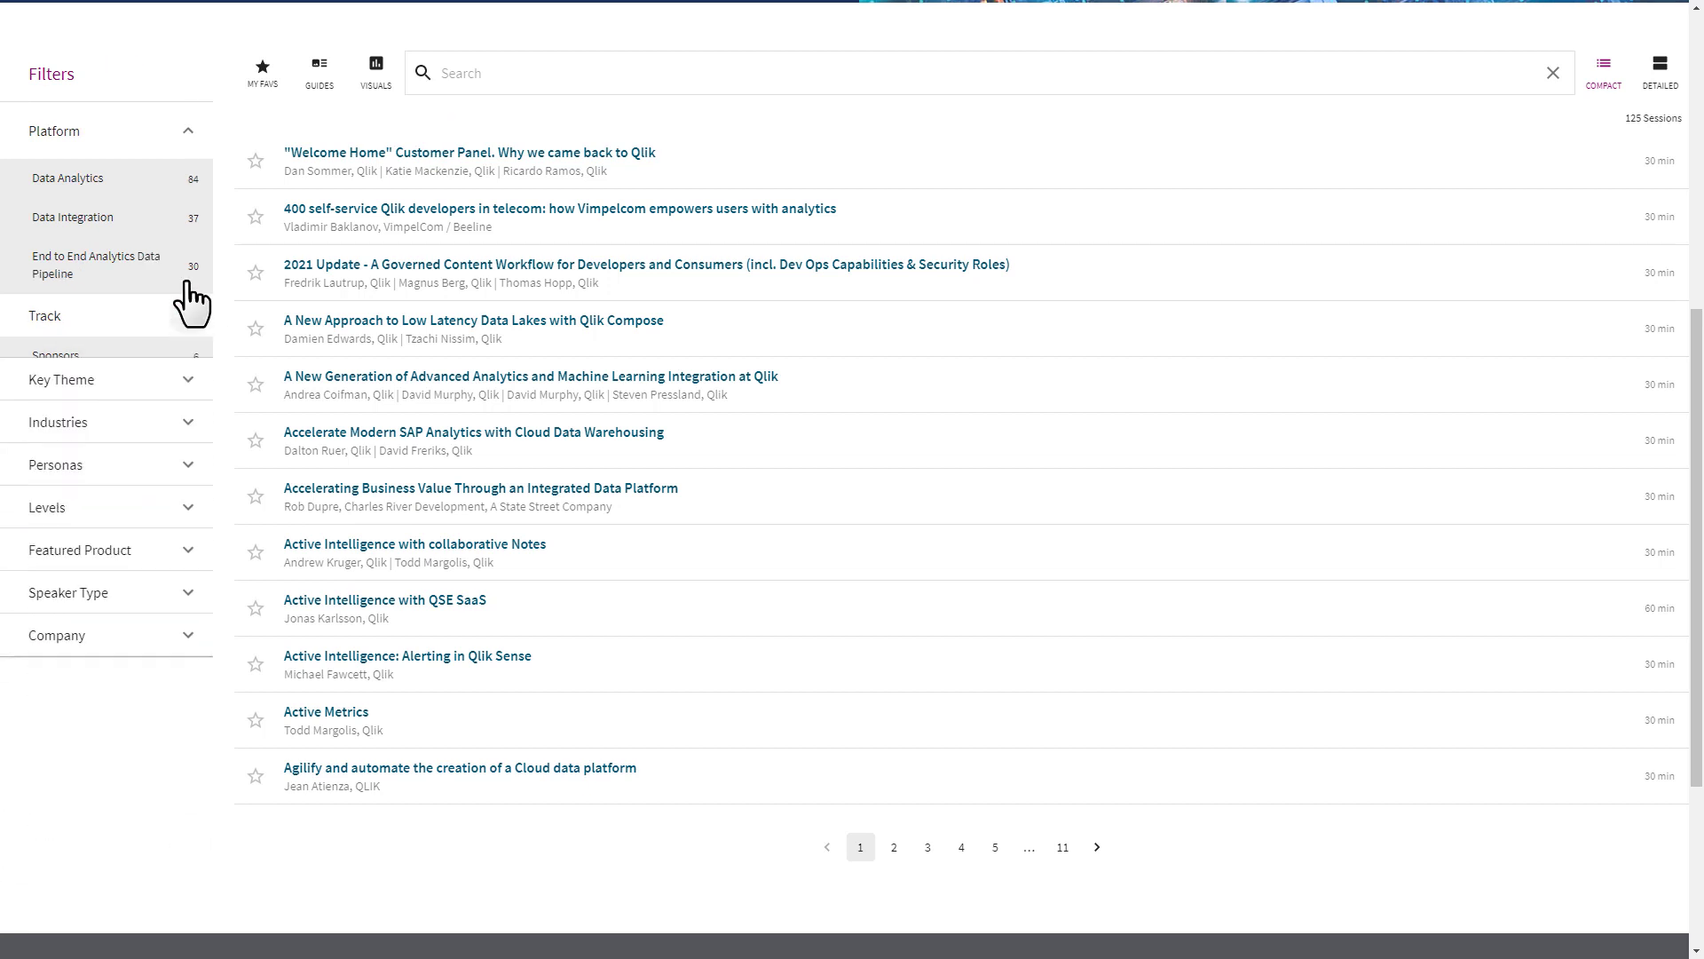
click(190, 134)
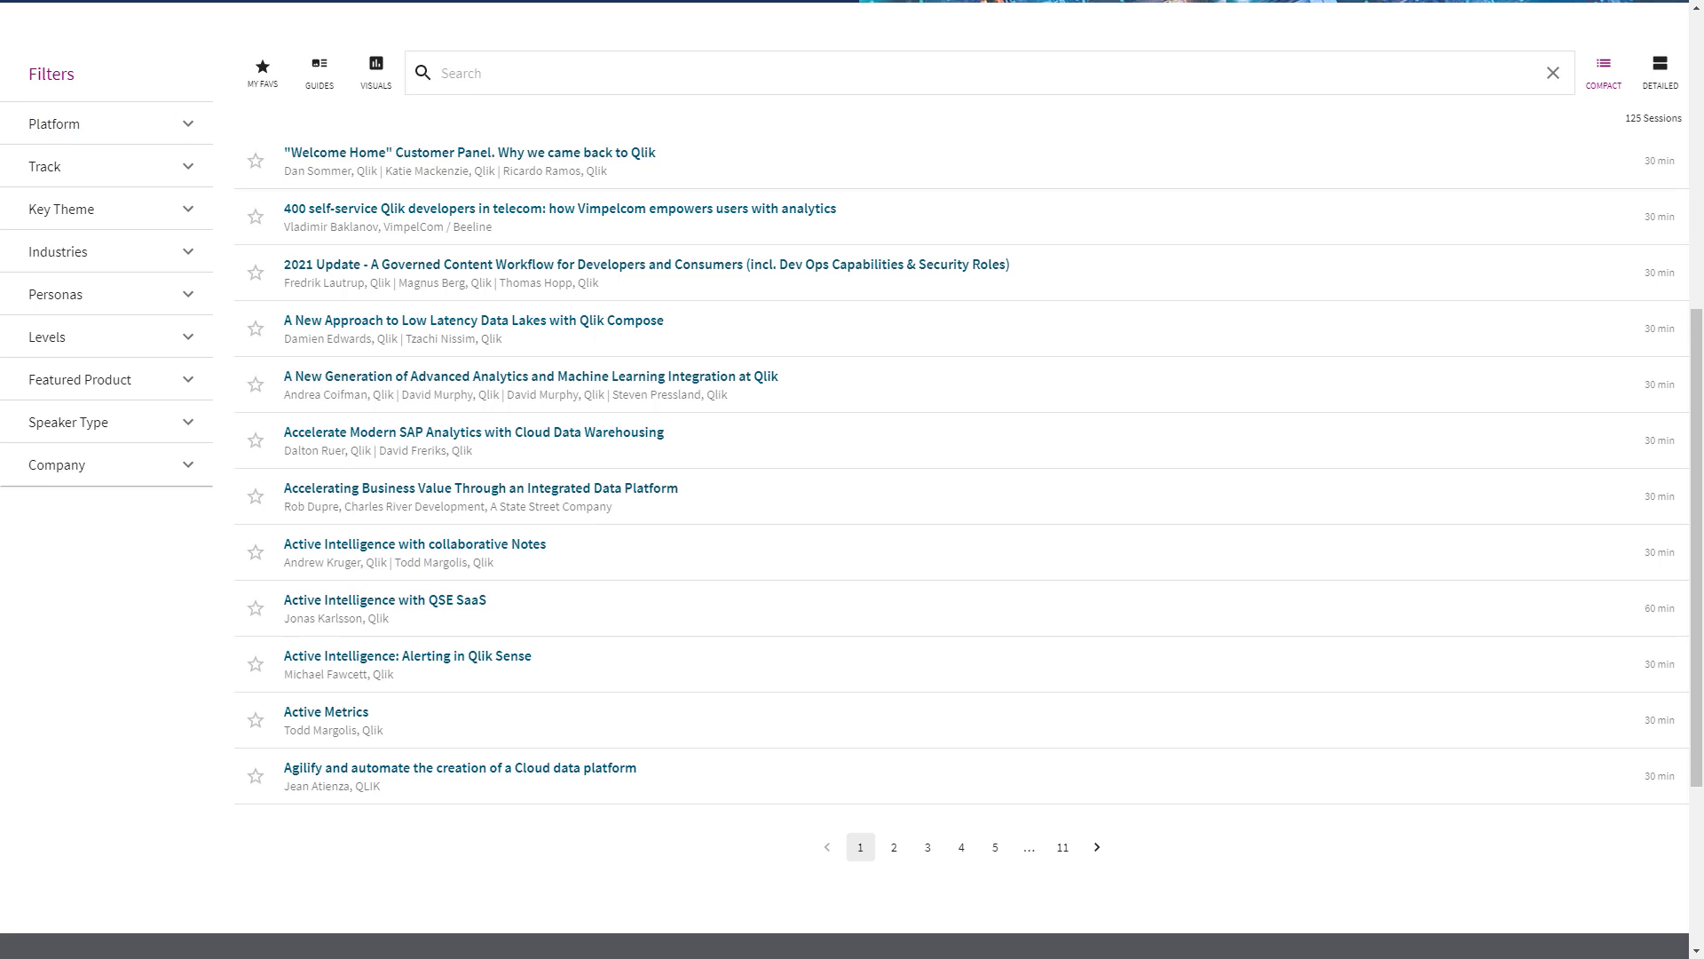
click(181, 137)
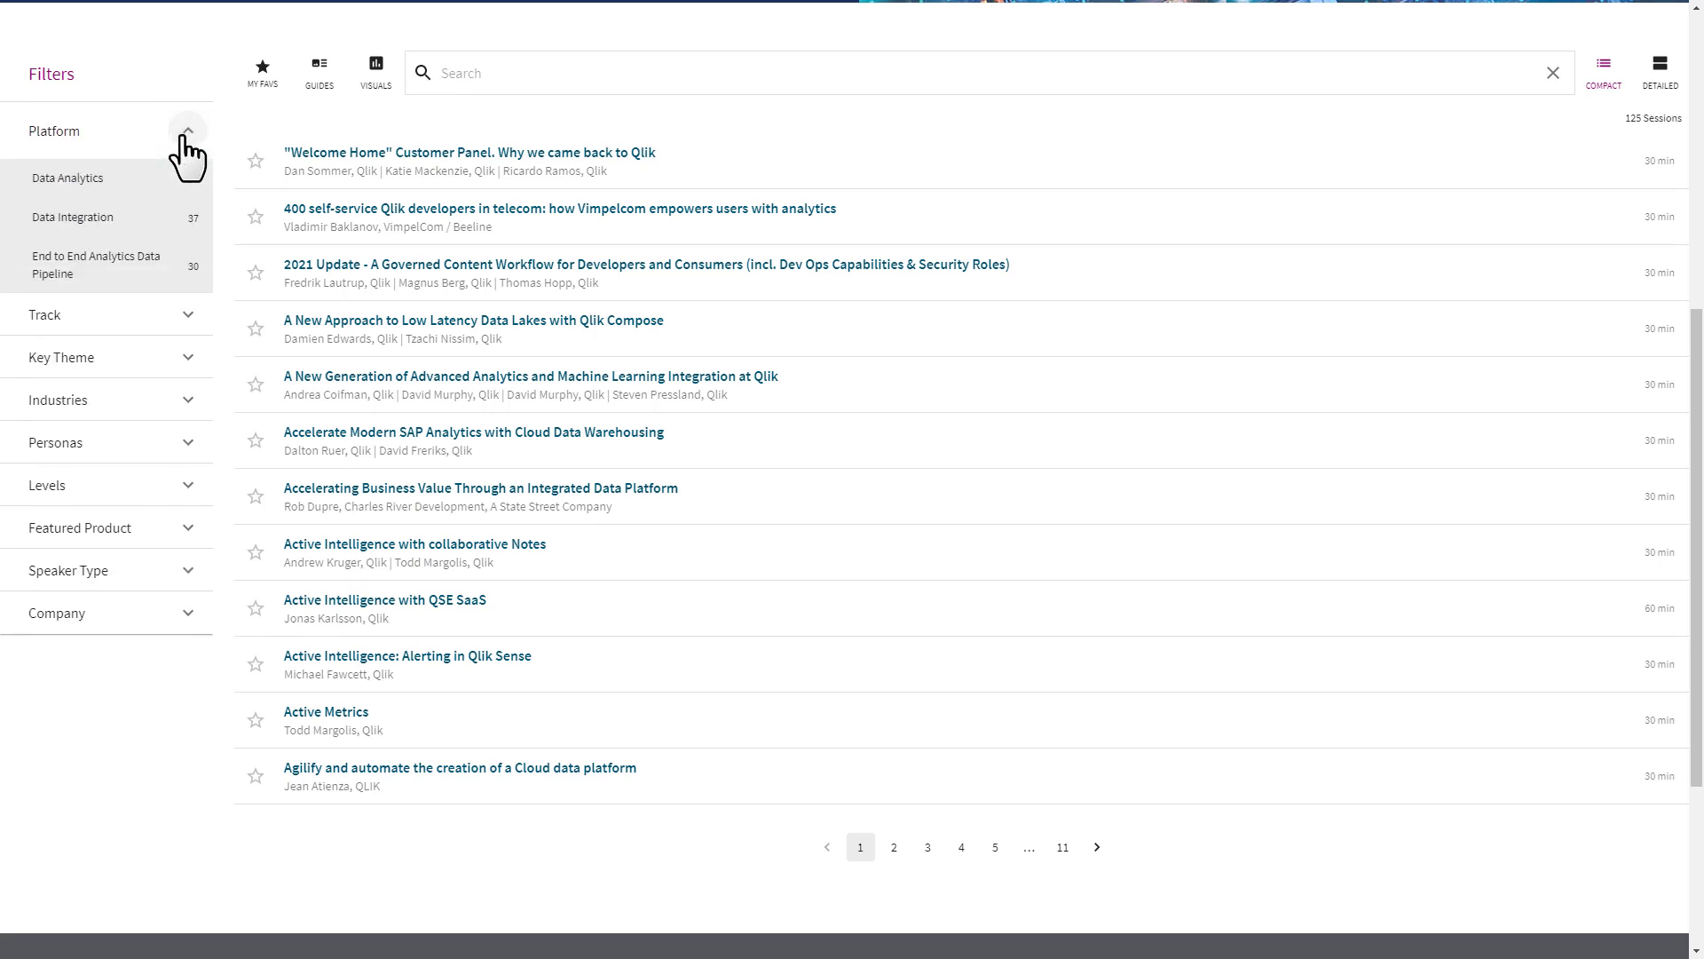
Try Data Integration and Analytics Modernization filters, clear them, then filter to Data Analytics and search
click(133, 223)
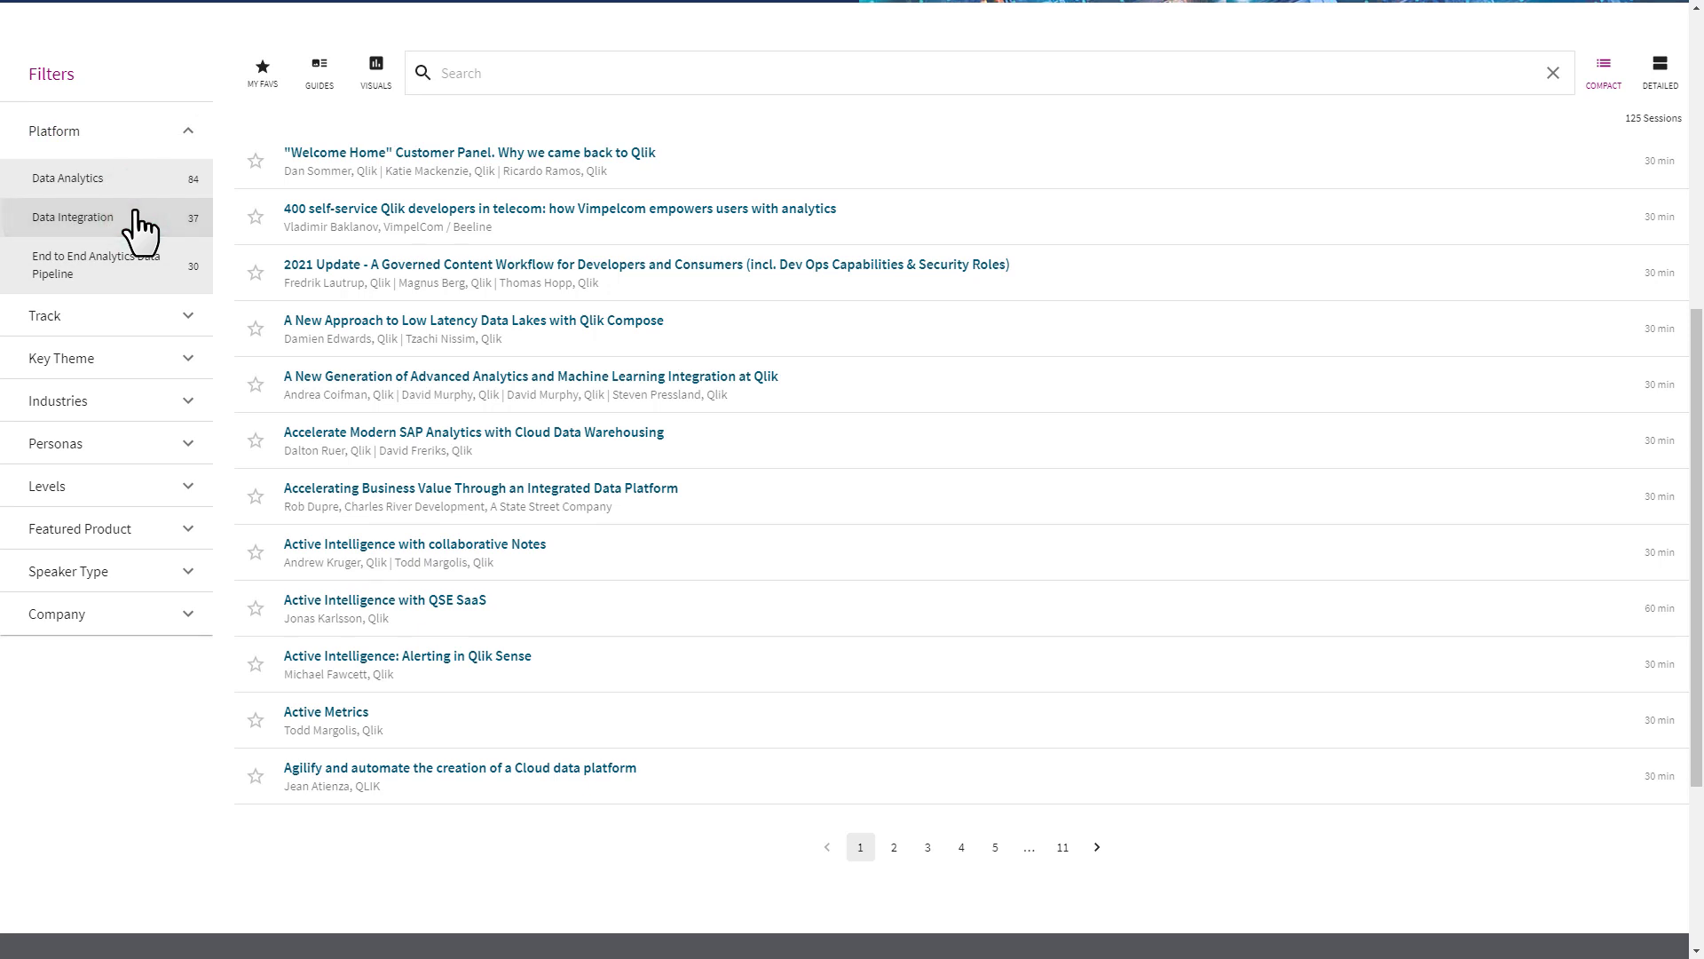
click(107, 362)
click(104, 468)
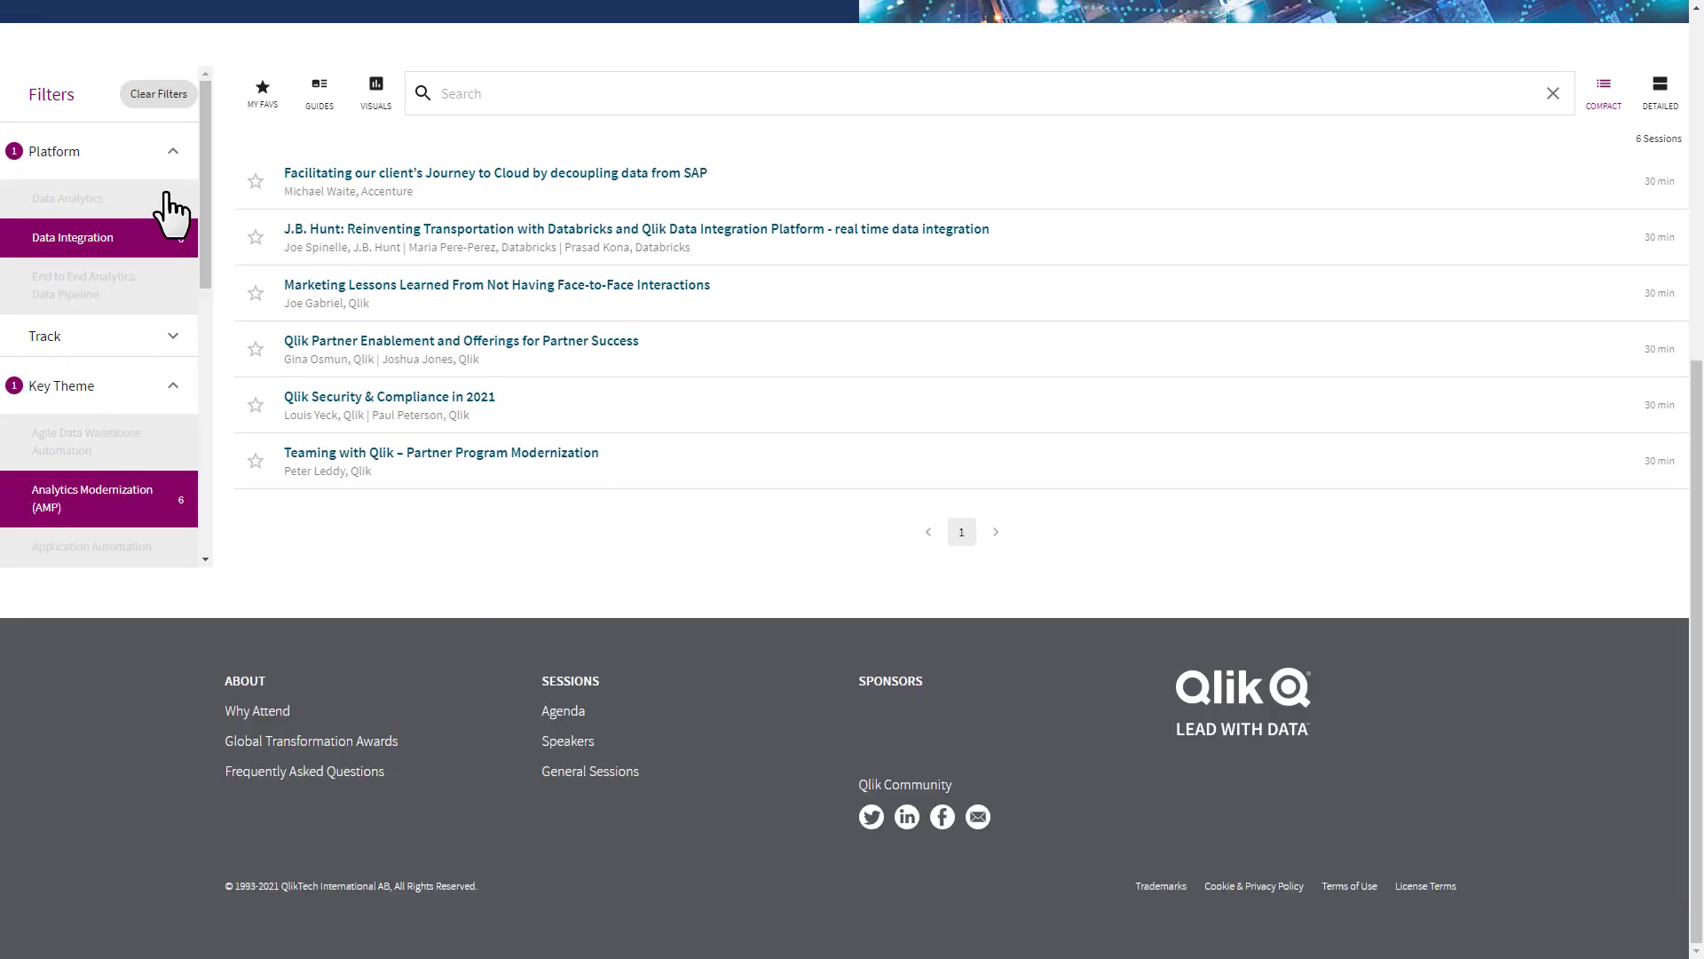
click(179, 96)
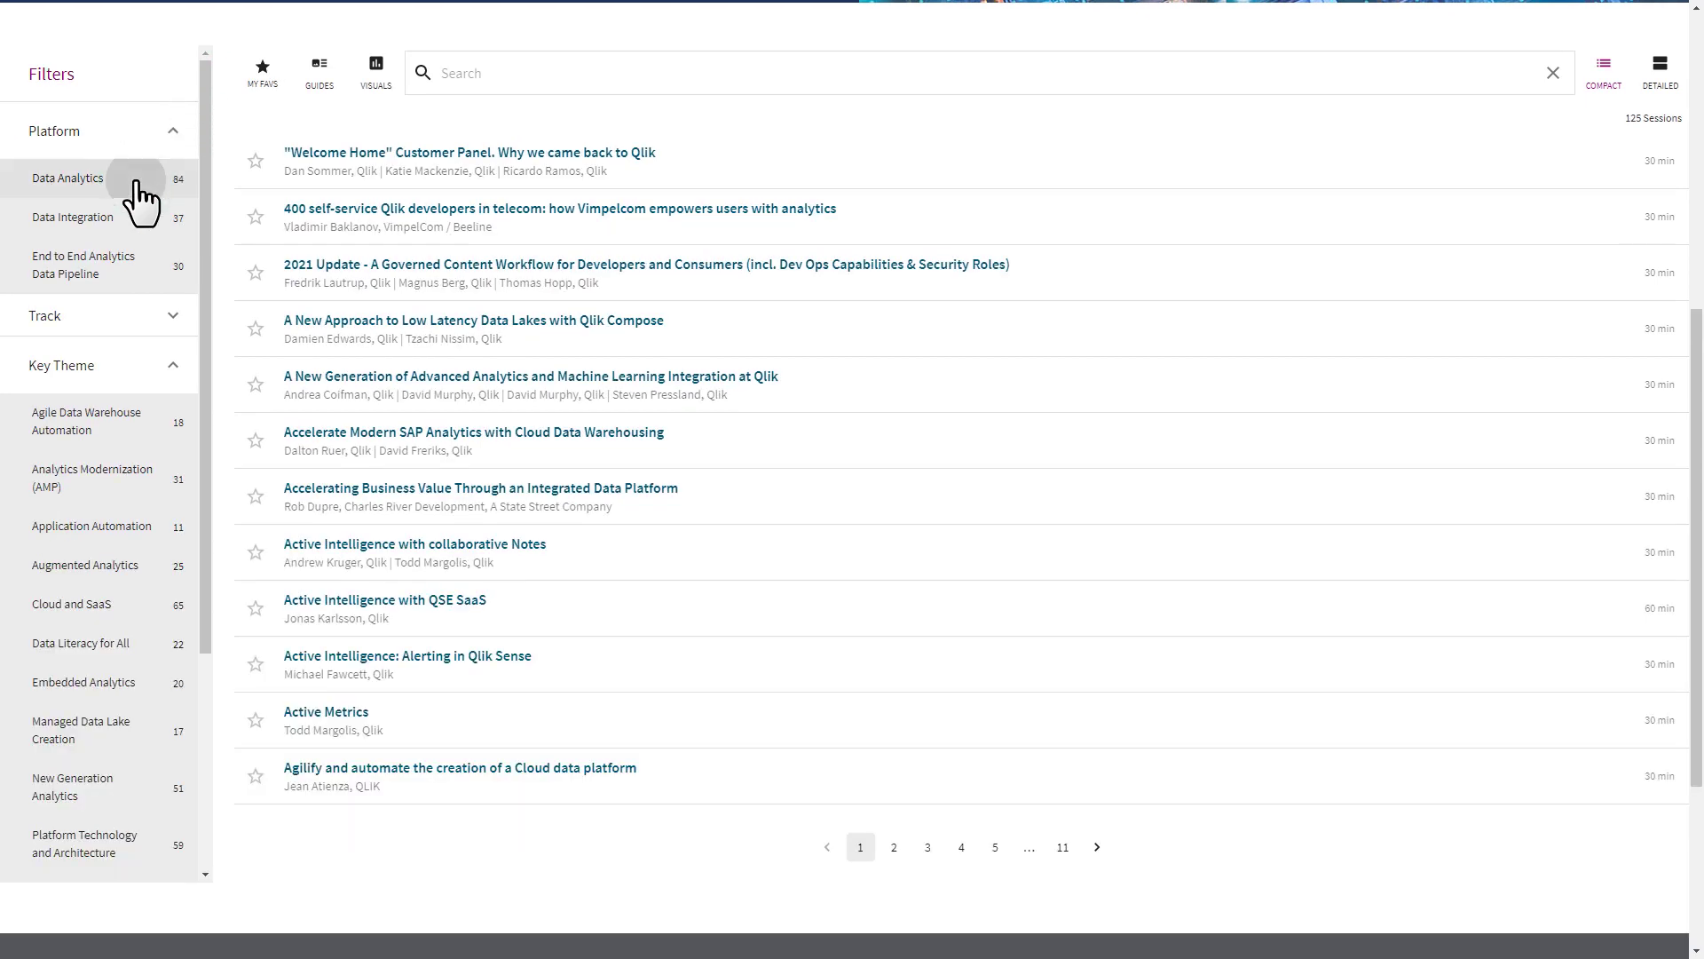
click(133, 183)
click(458, 64)
text(architecture)
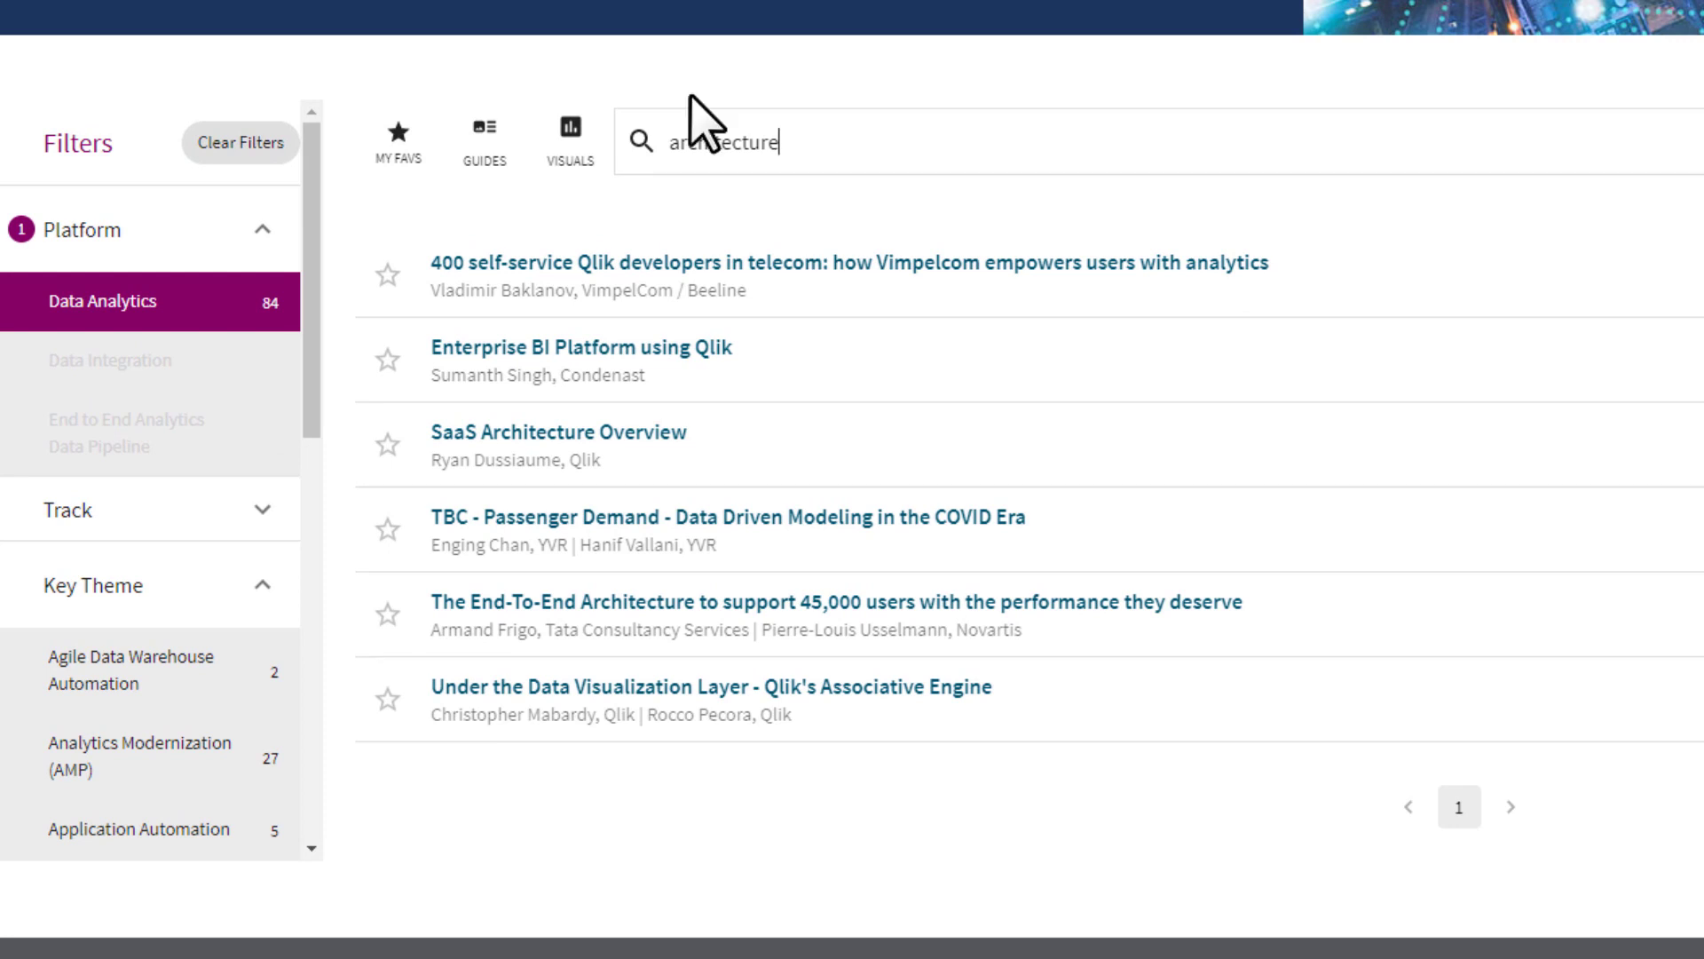
Open the 'SaaS Architecture Overview' session from the search results
click(635, 434)
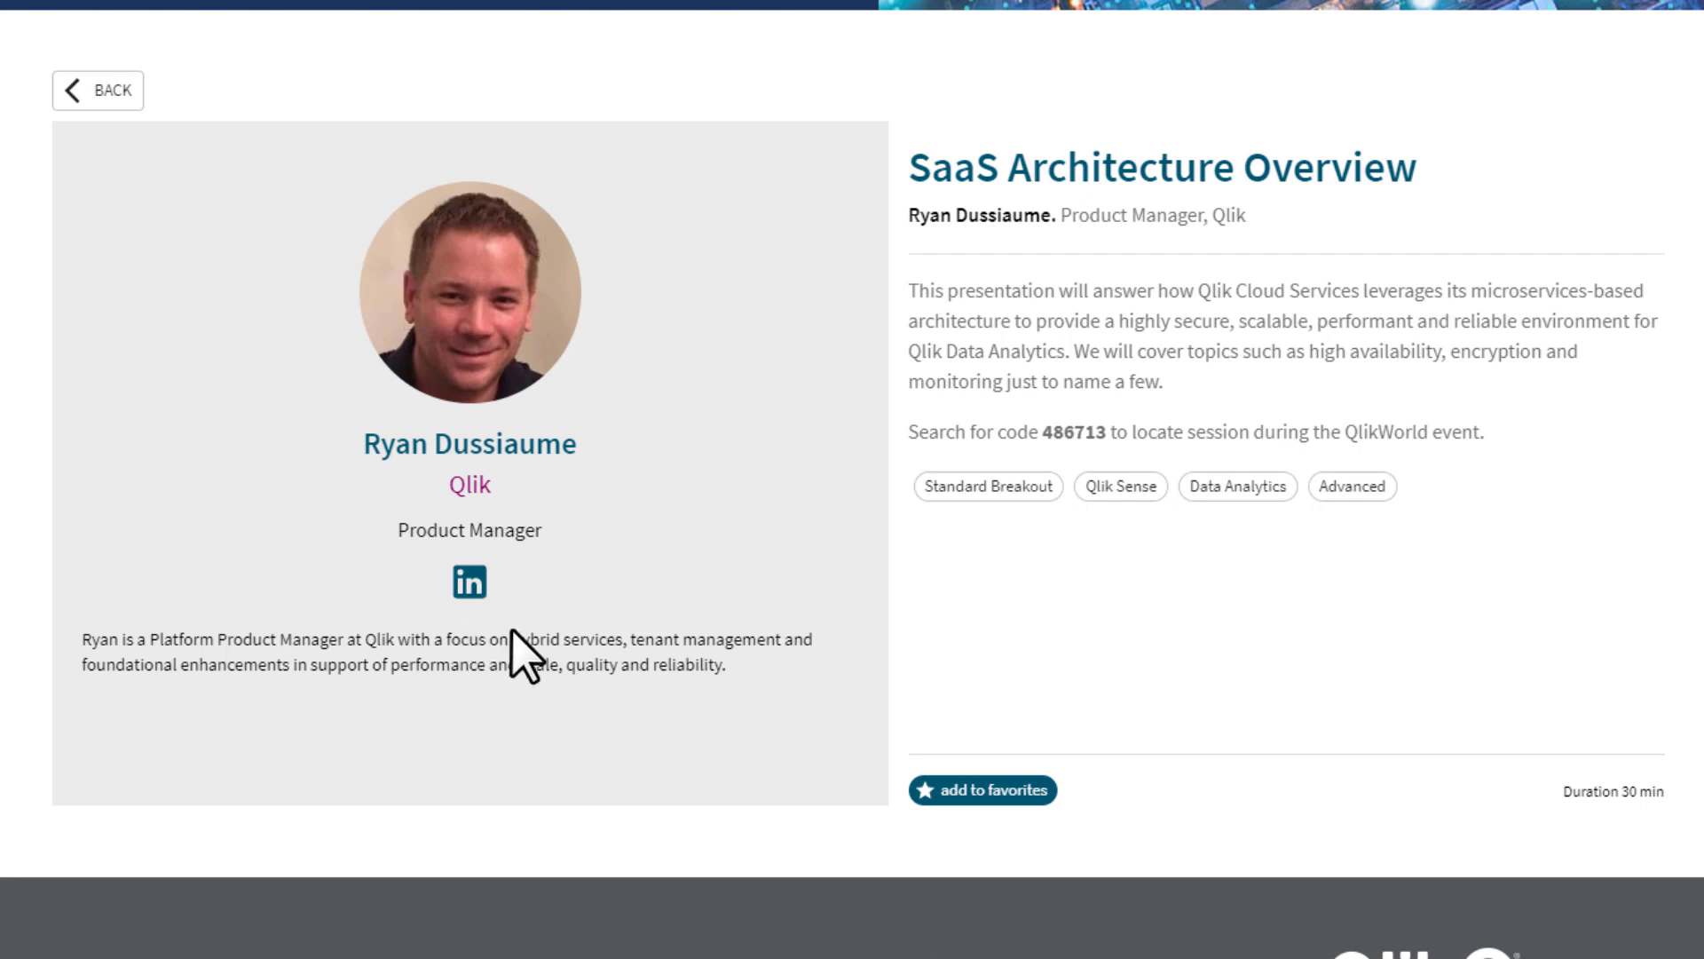
Add the SaaS Architecture Overview session to favorites
click(954, 804)
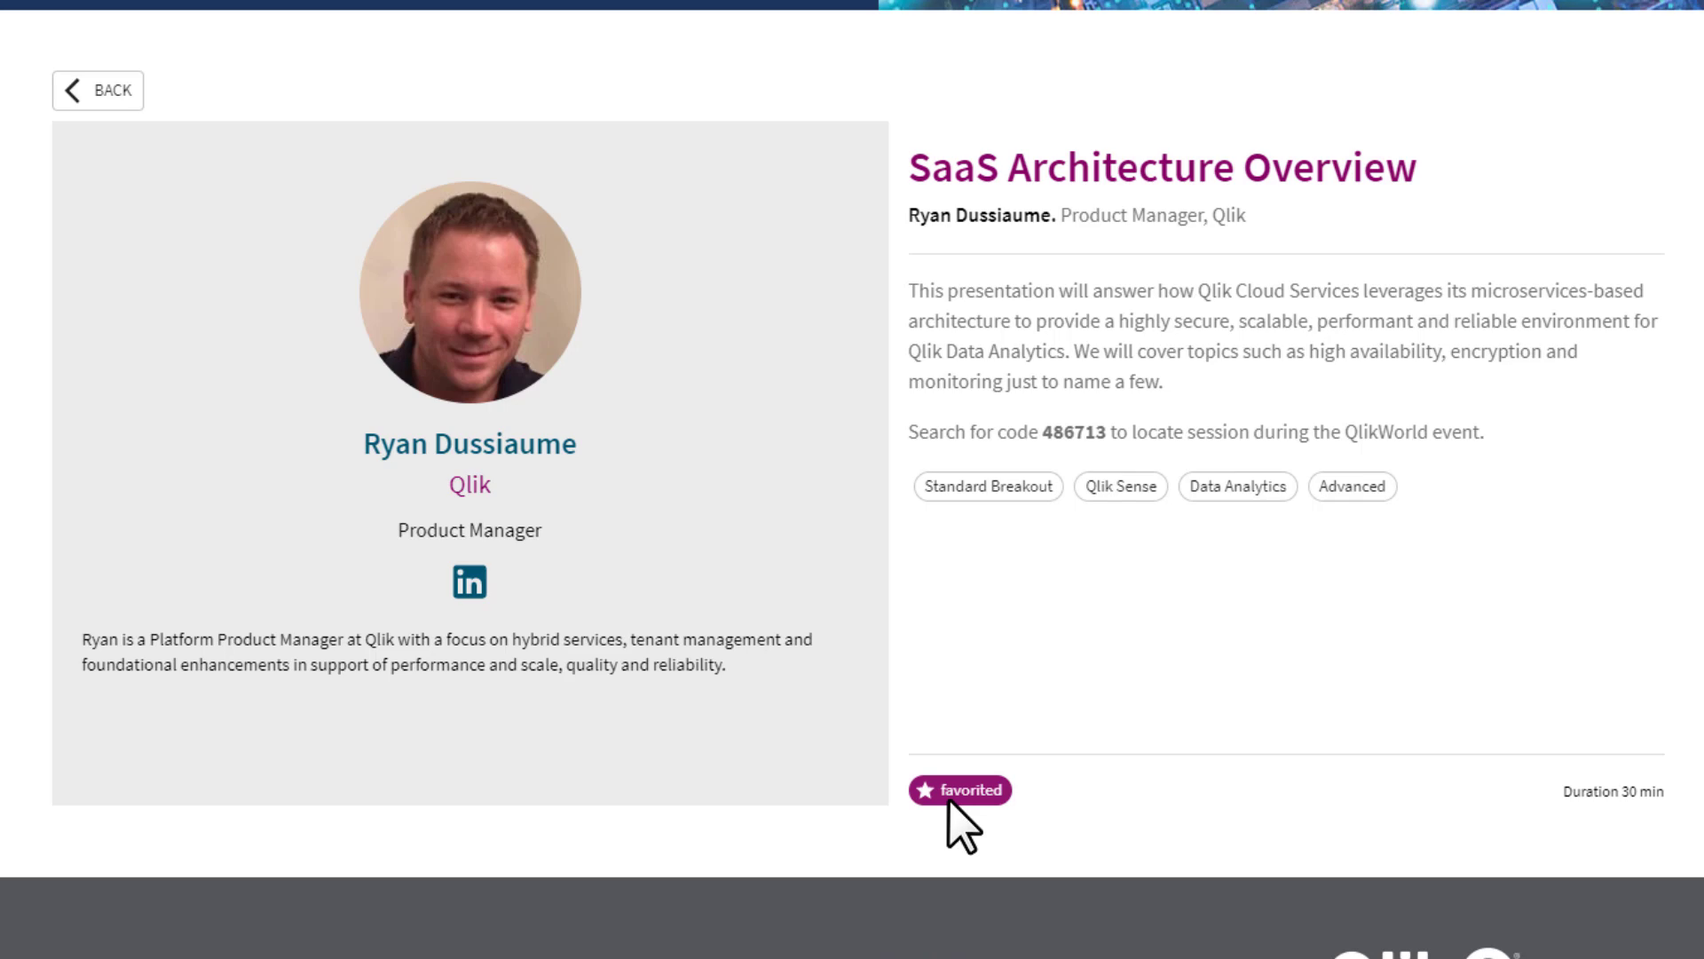
Back in the results, star the Vimpelcom, Enterprise BI Platform and Passenger Demand sessions
click(84, 93)
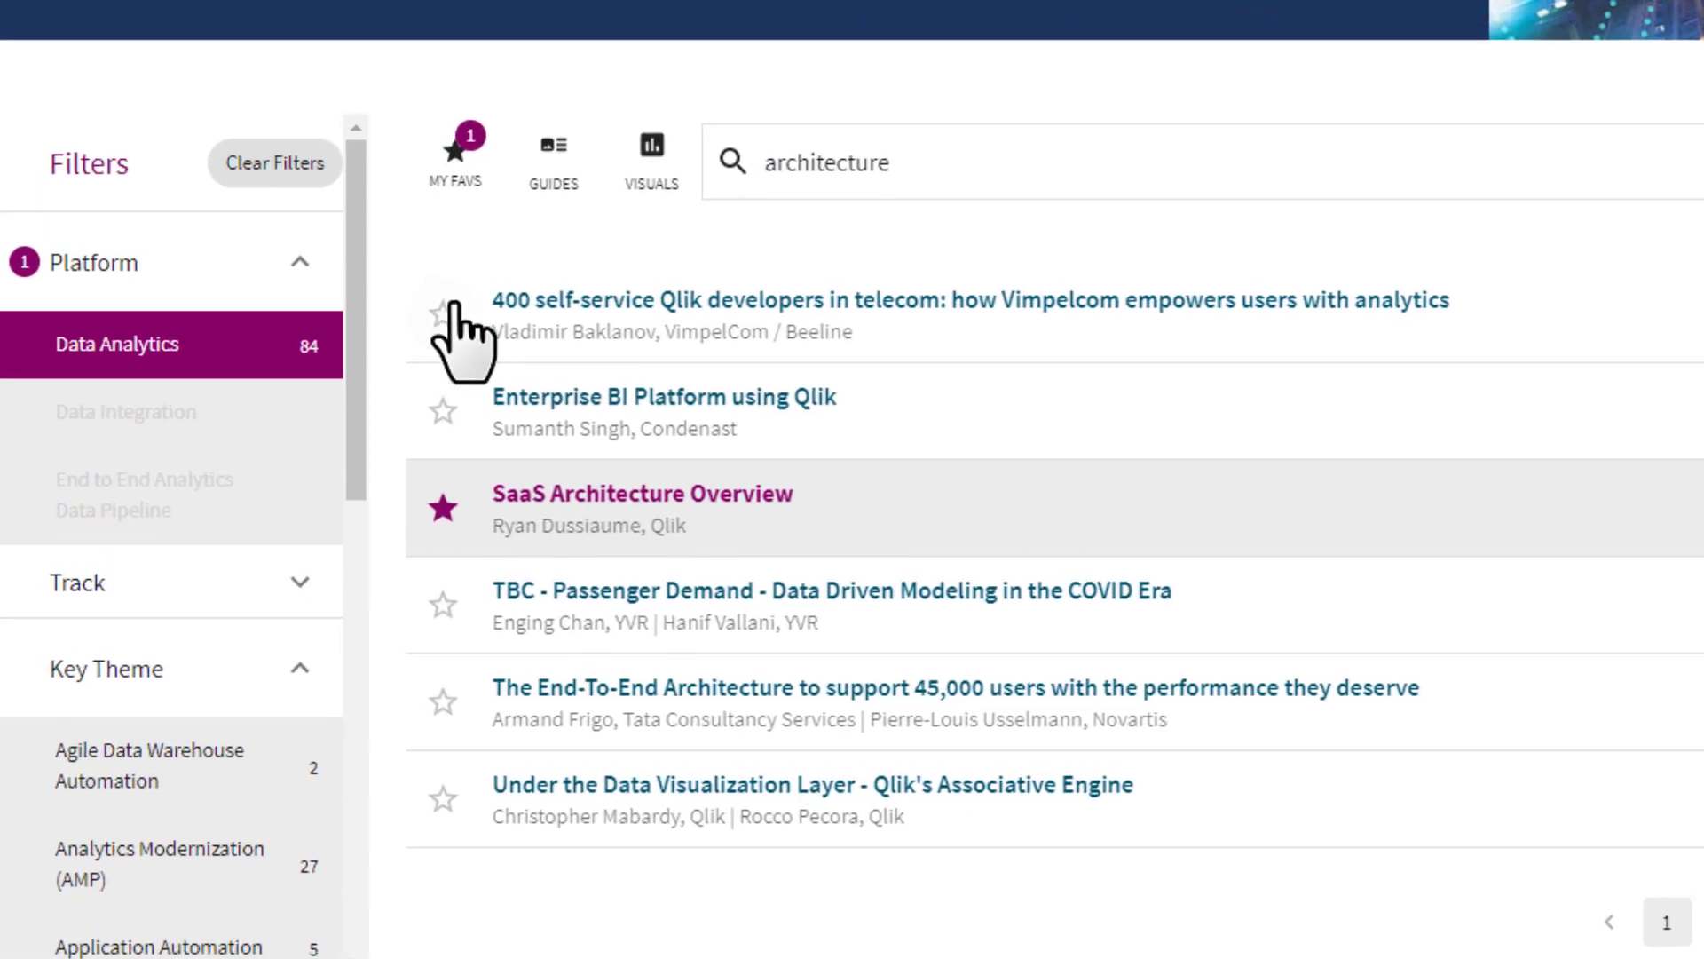
click(444, 312)
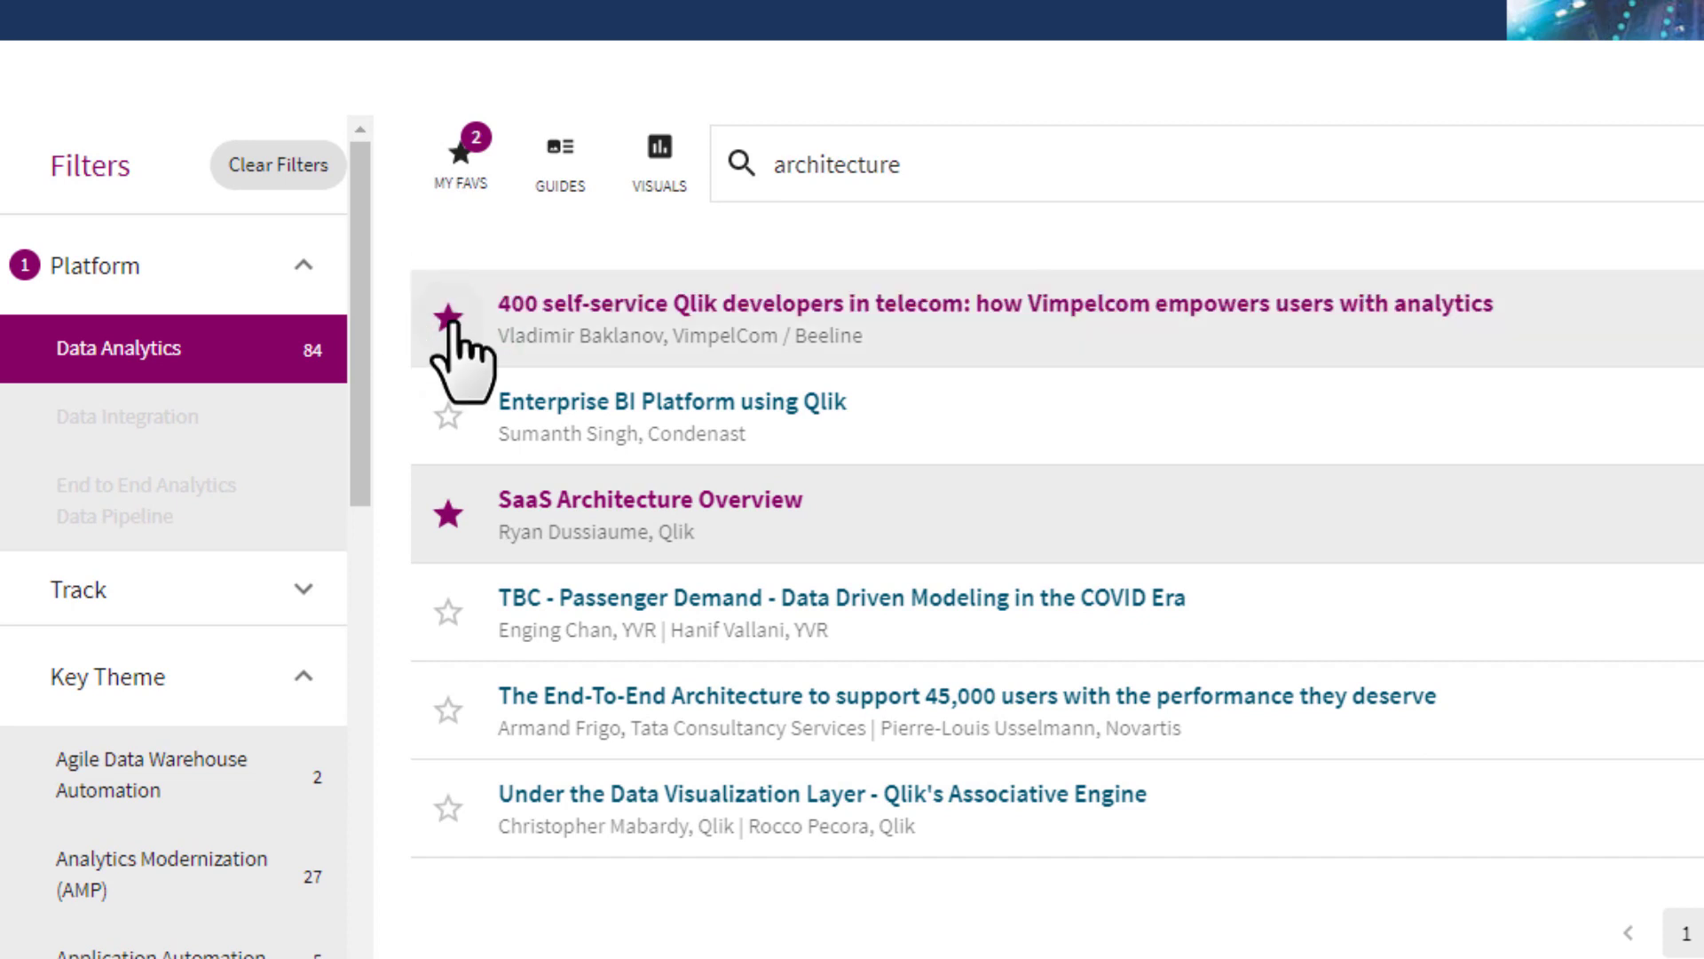
click(445, 413)
click(448, 611)
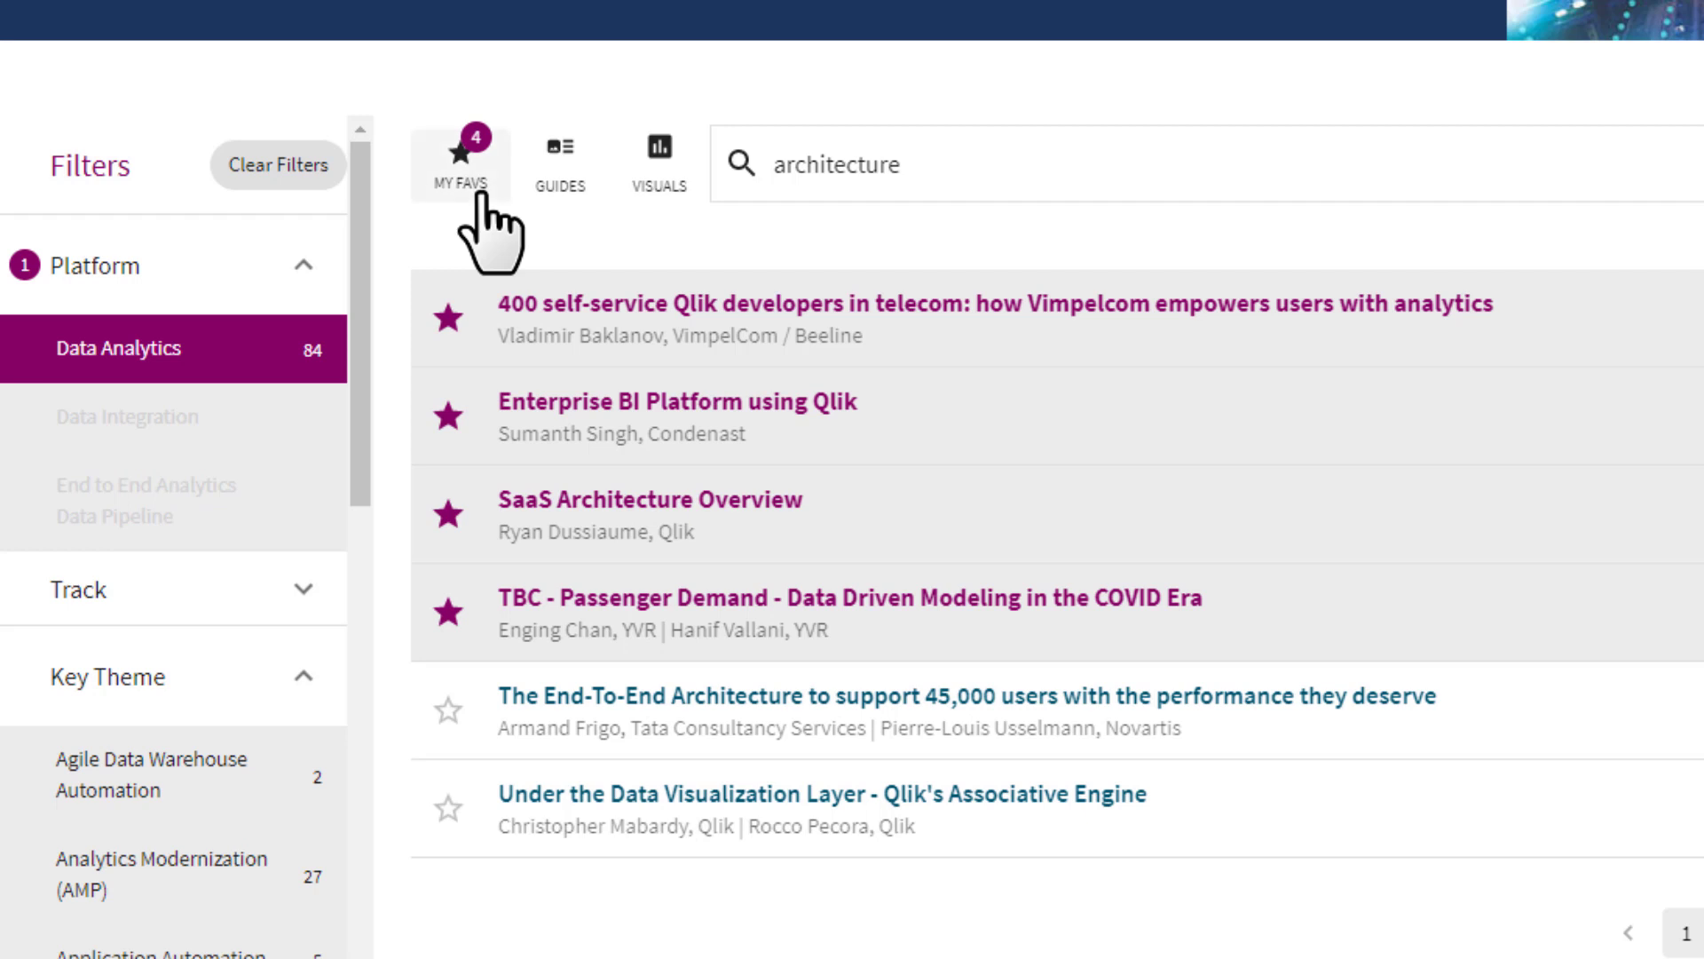
Tweet the favorites list 'My List' and follow the posted link back to the catalog
click(490, 230)
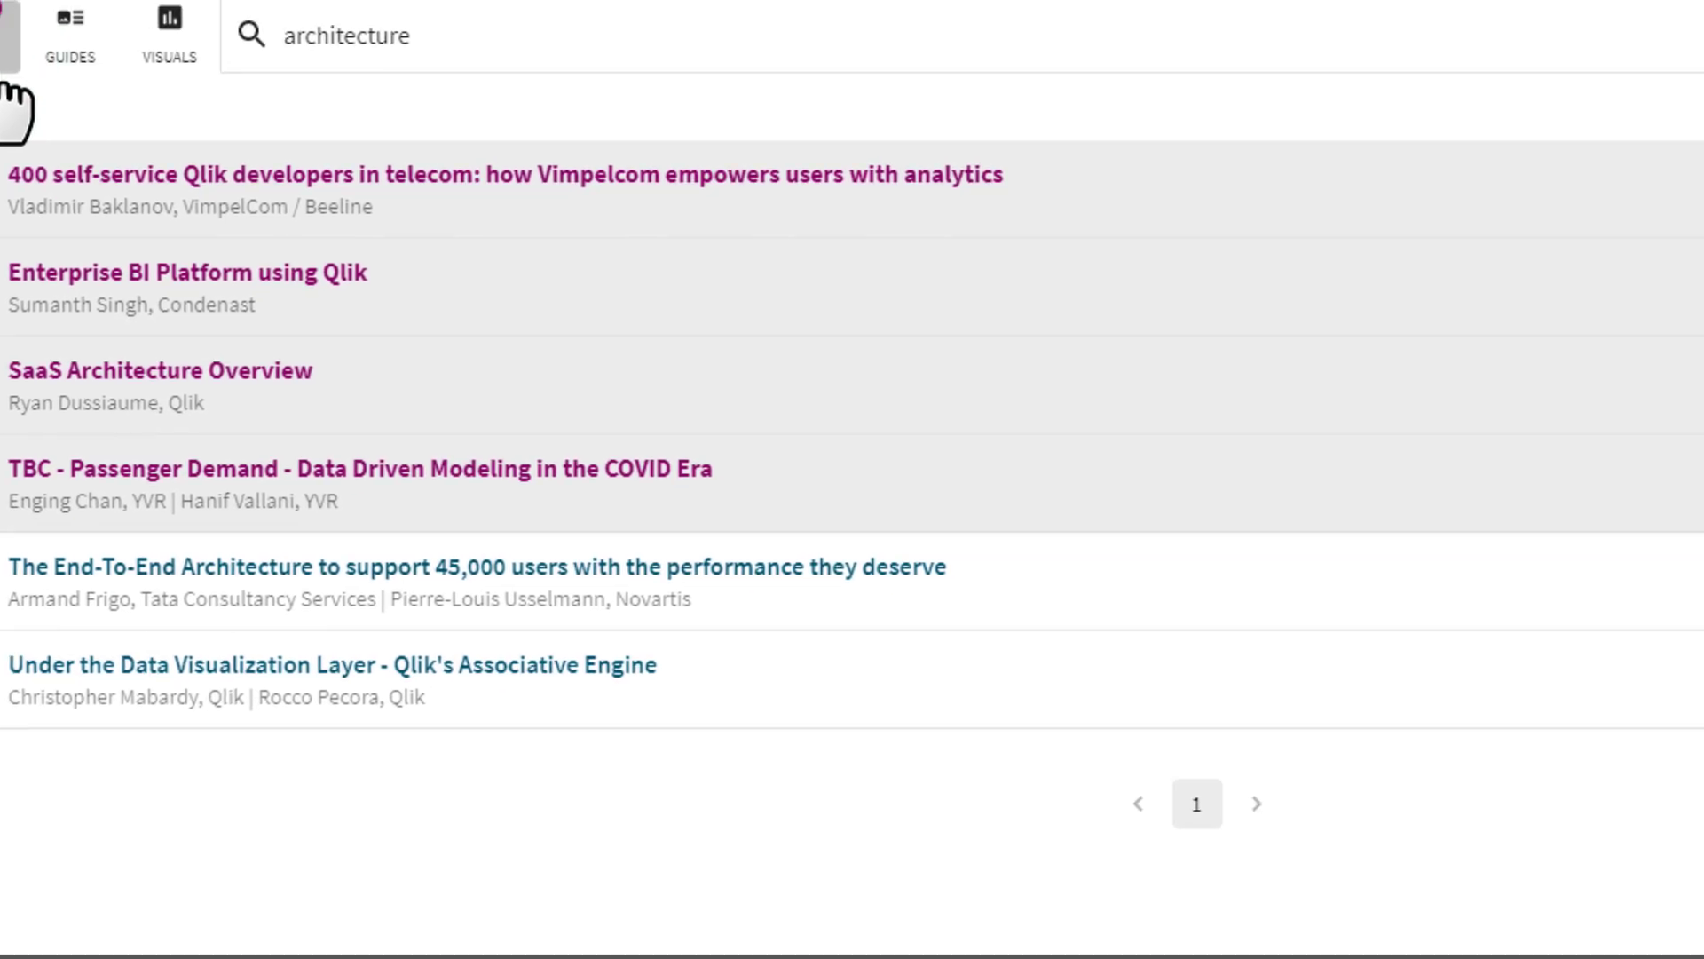
click(736, 371)
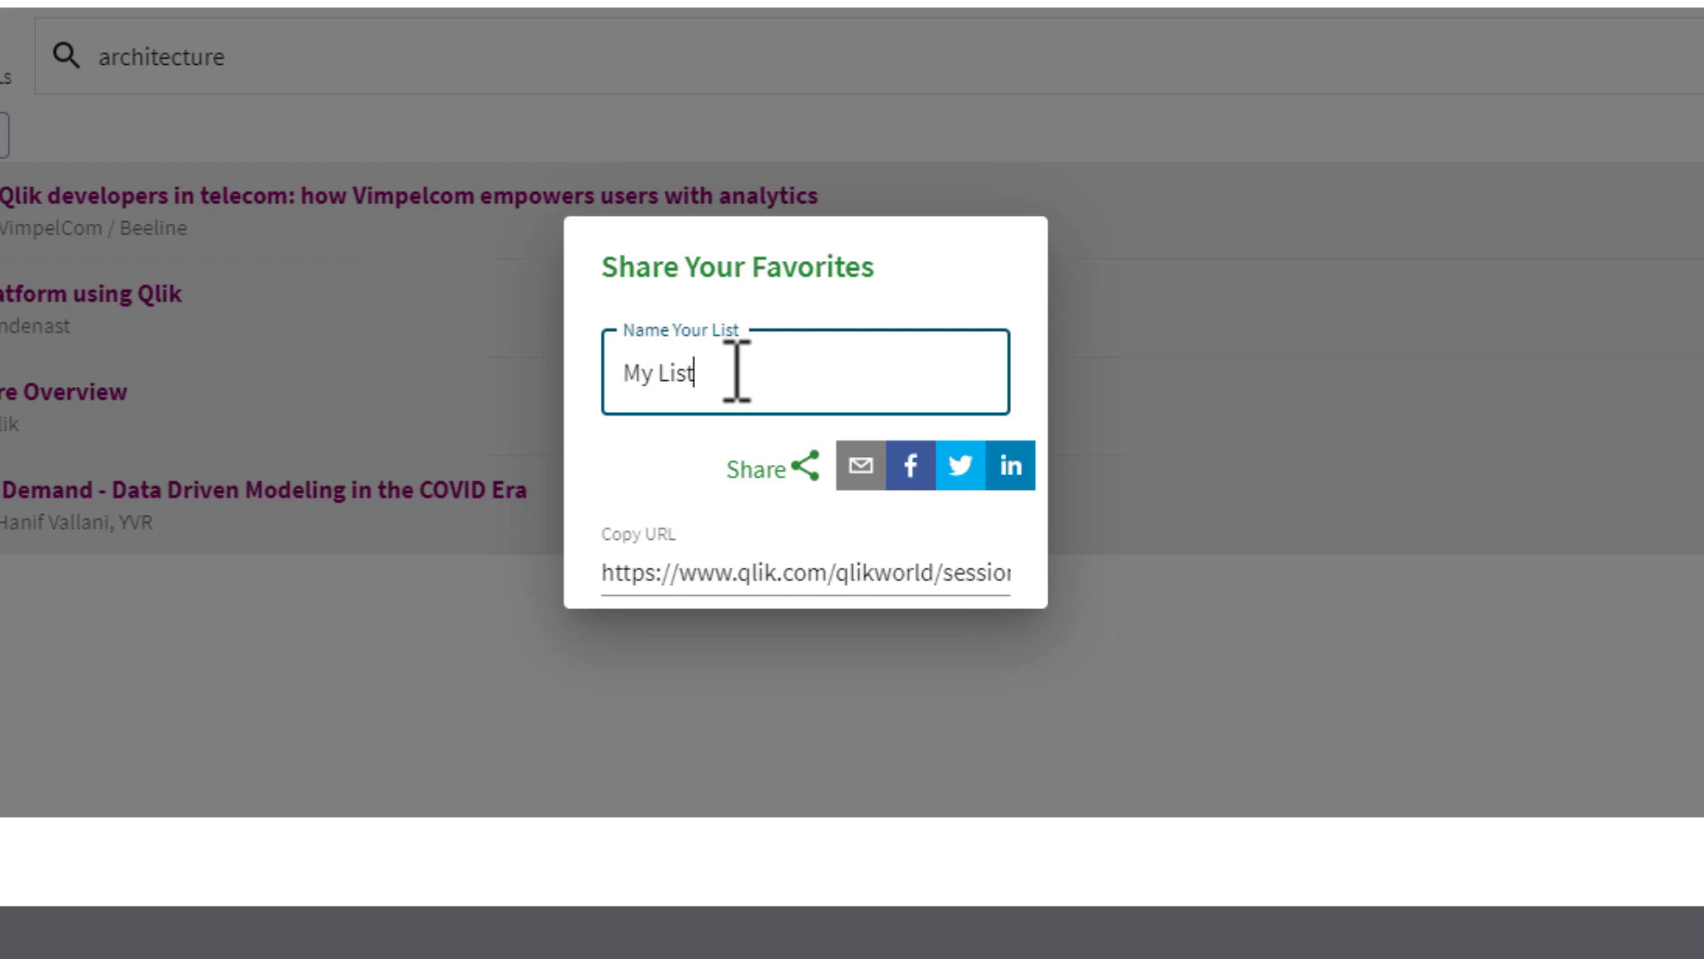
click(959, 464)
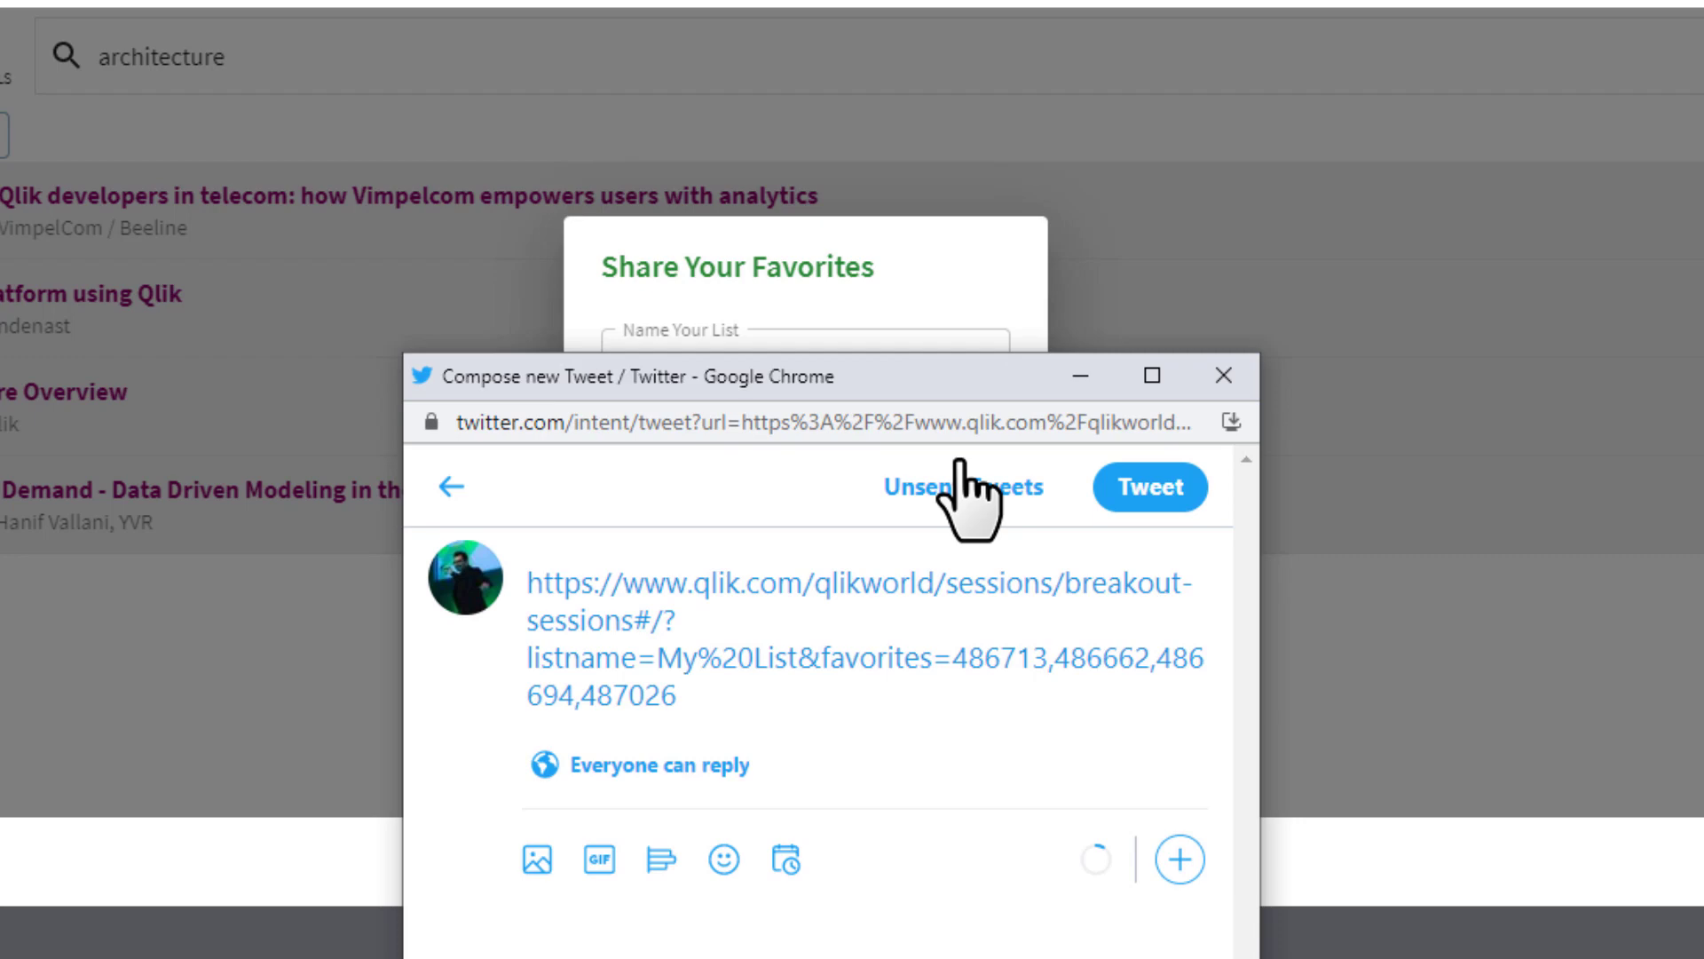
click(1129, 485)
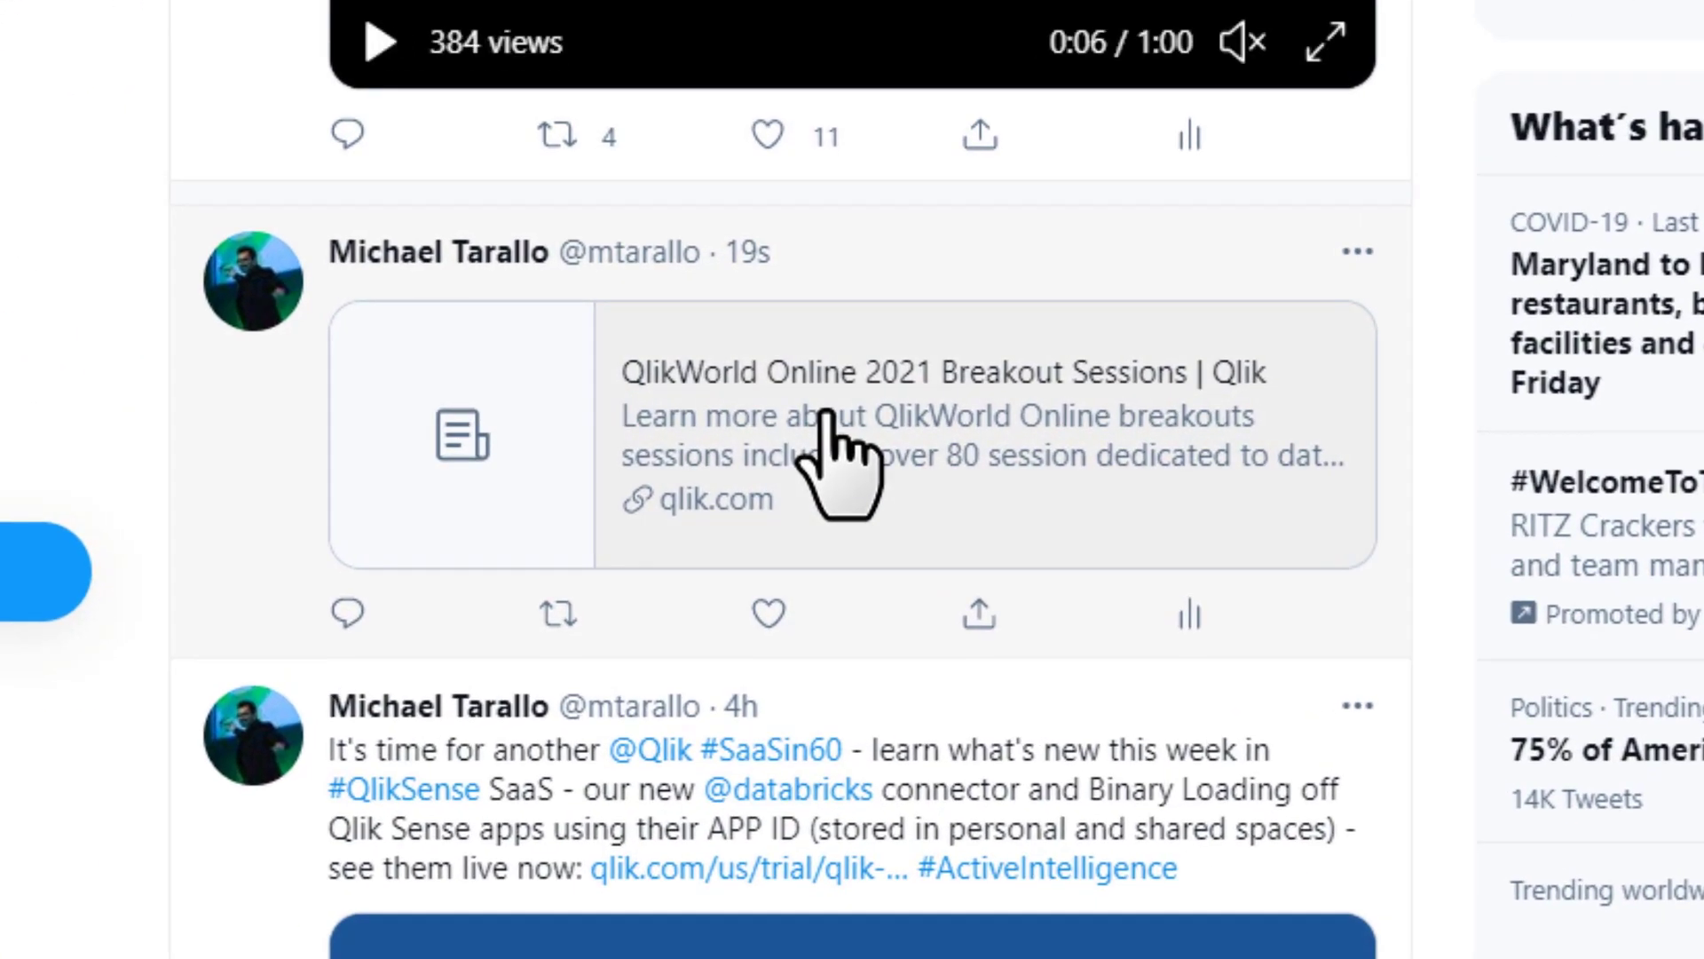
click(807, 712)
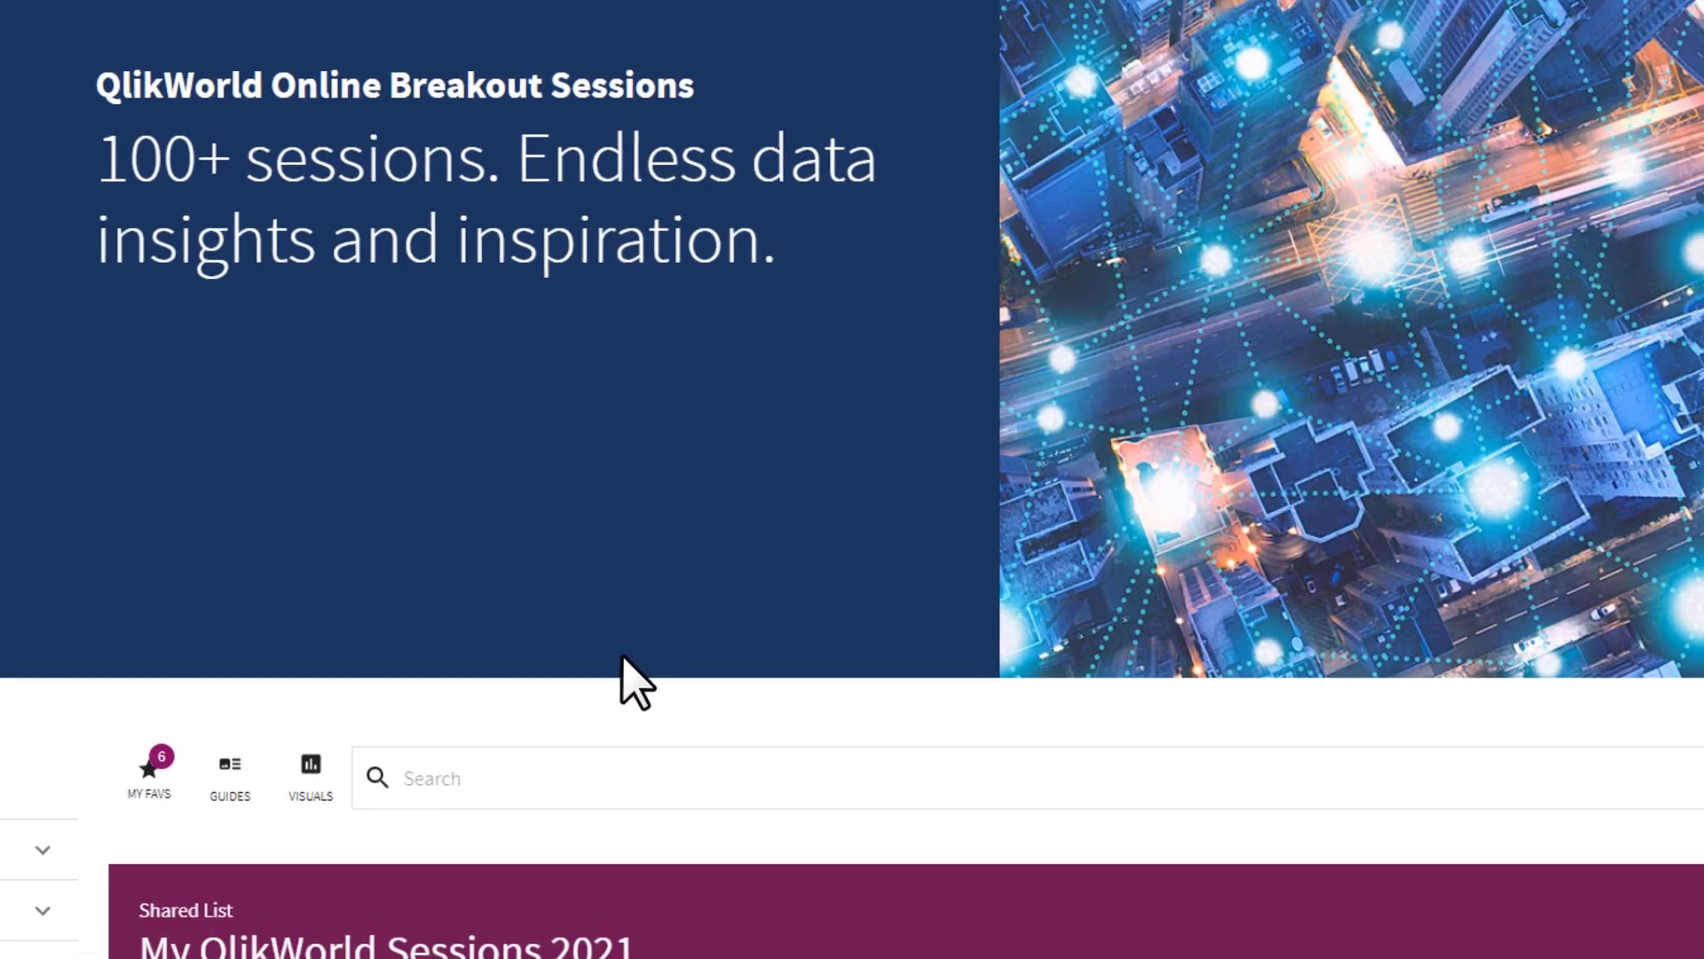
scroll(621, 685, down, 1)
scroll(640, 684, down, 2)
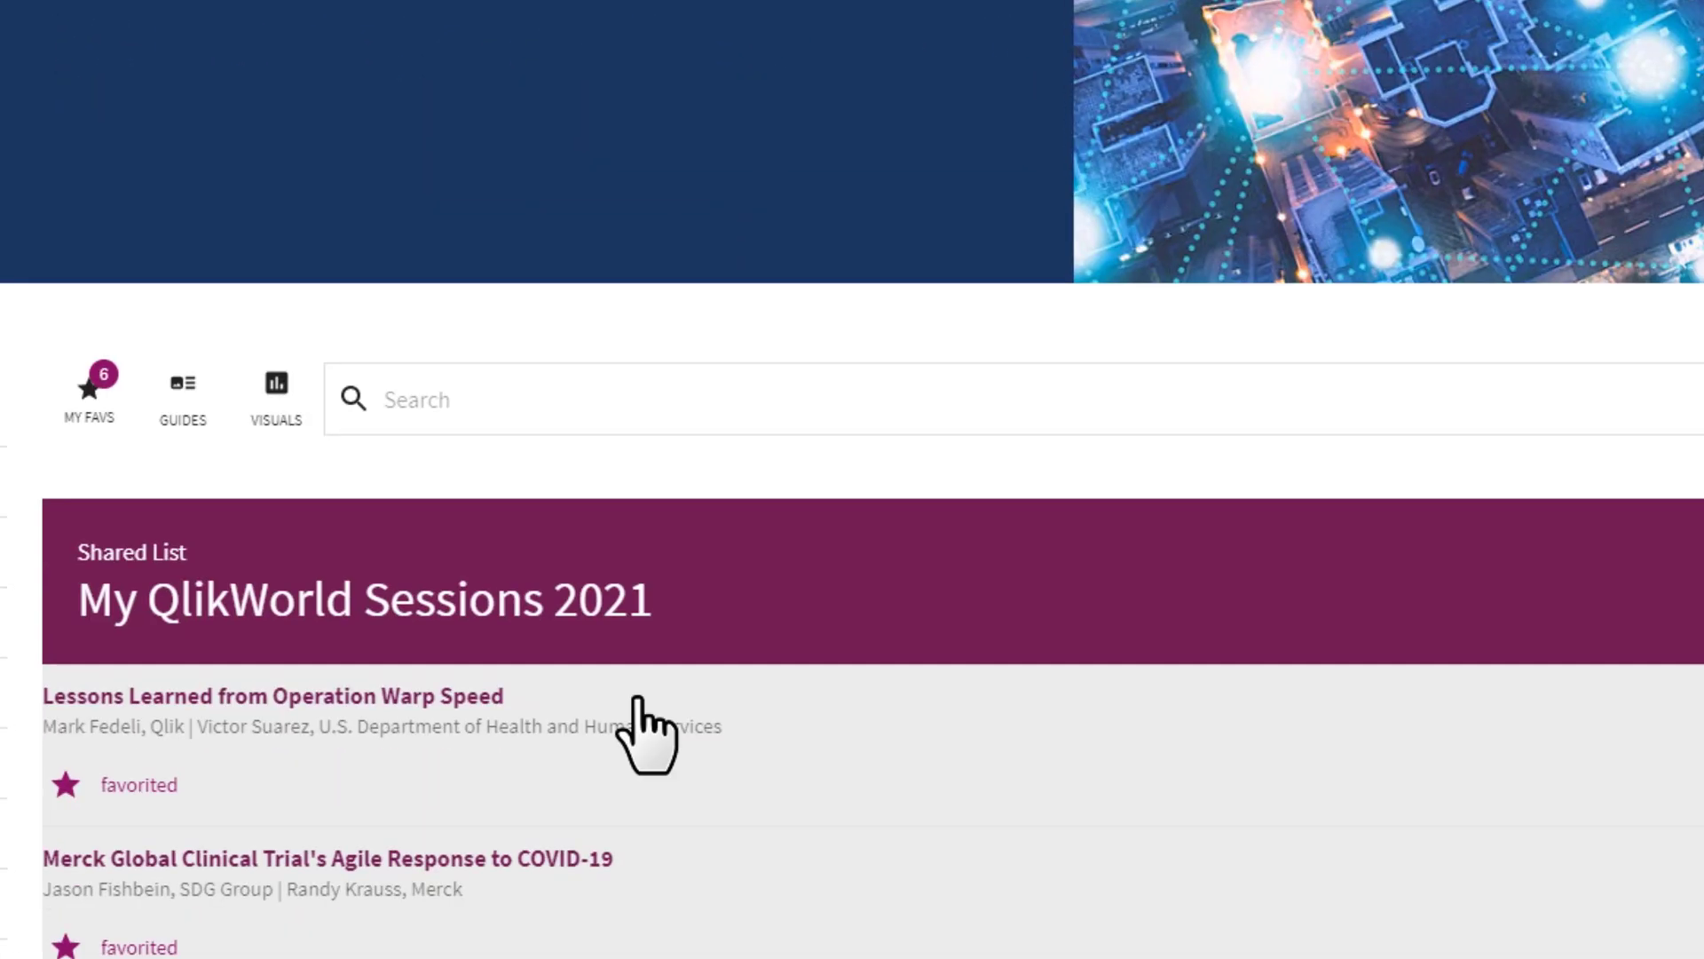
scroll(647, 734, down, 2)
scroll(656, 734, down, 2)
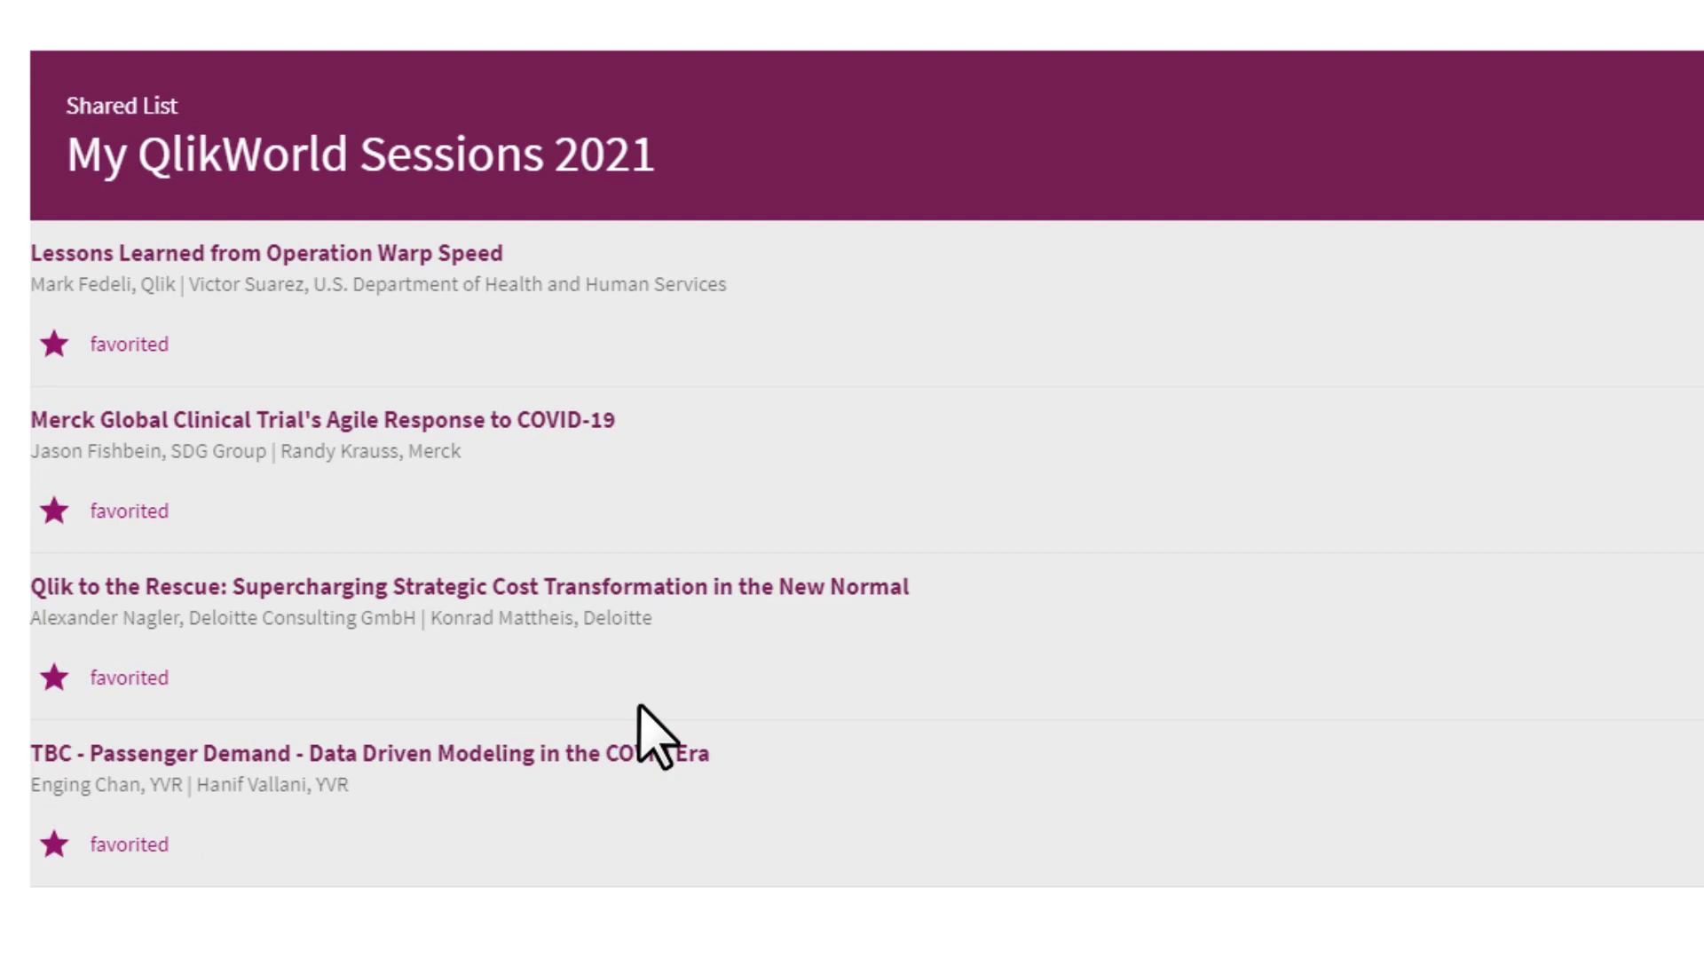